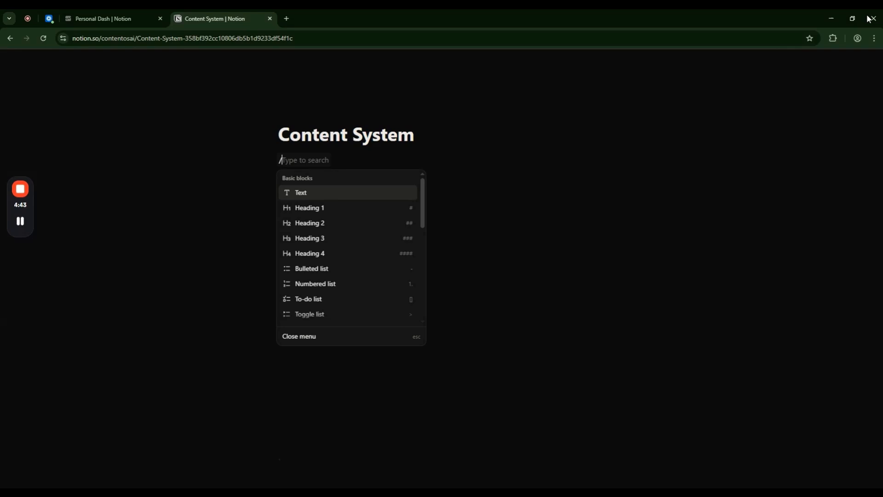
Insert a full-page database into the Content System page and return to that parent page.
text(data)
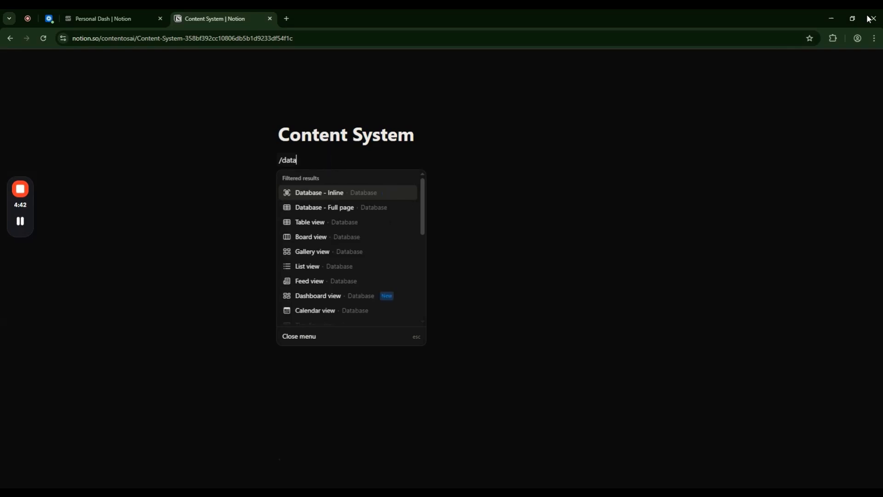
click(340, 207)
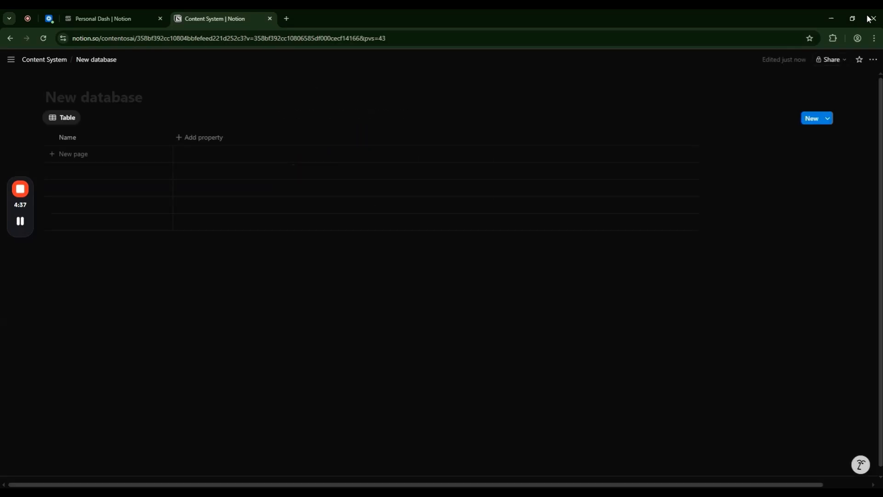
click(44, 60)
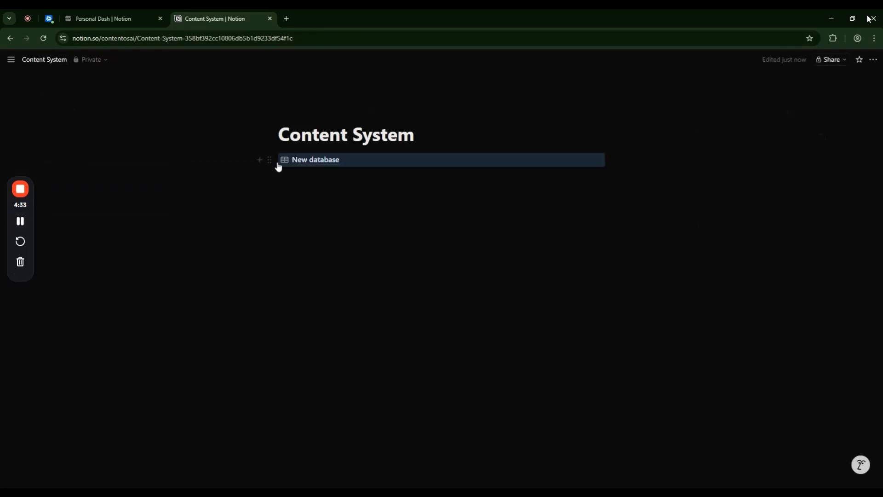
click(268, 160)
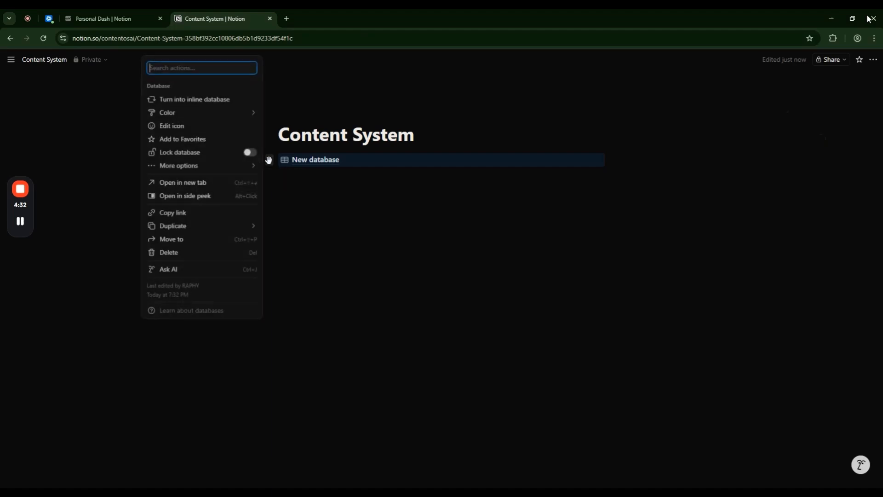
mouse_move(252, 173)
click(341, 211)
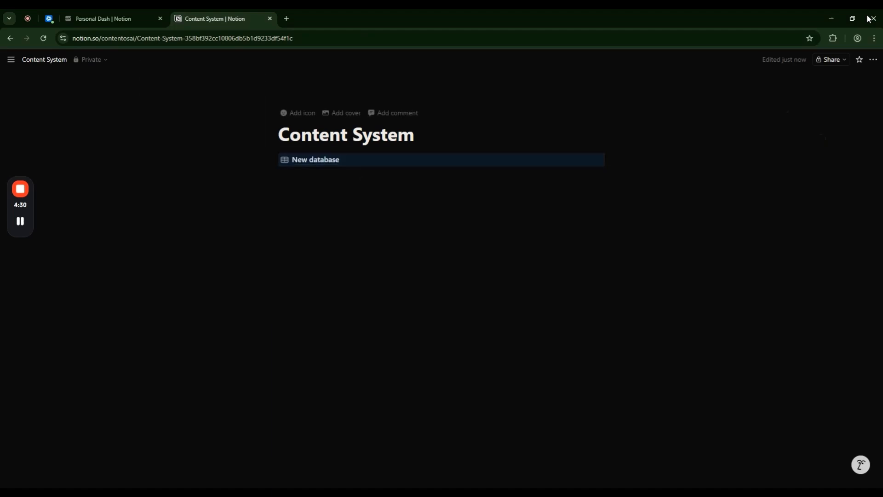
Insert a board view database on a new line directly beneath the Content System title and dismiss the data source picker.
click(415, 135)
key(Return)
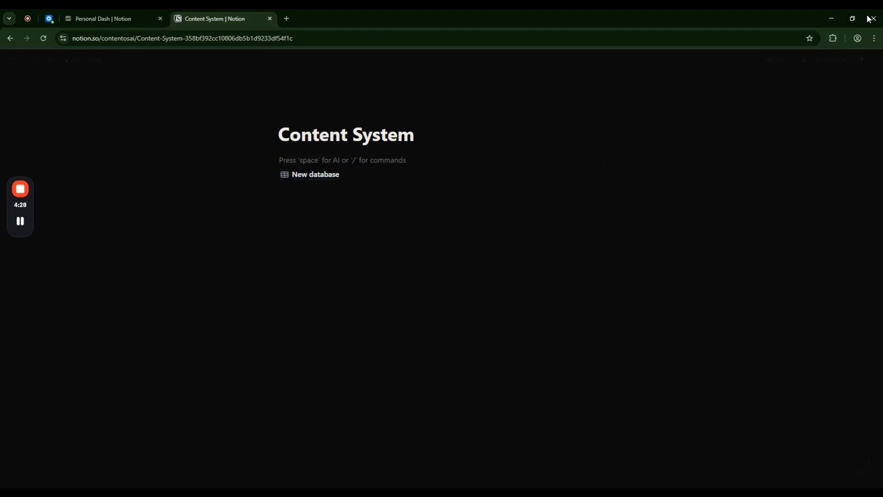
text(/)
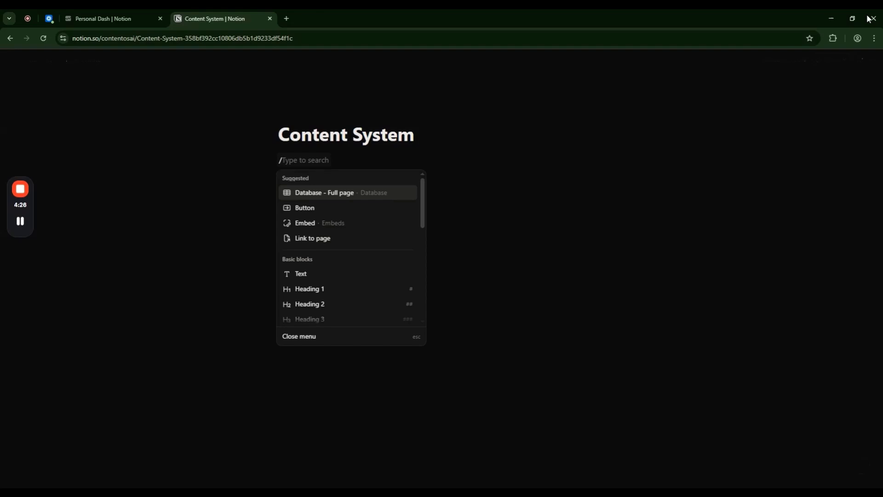
text(view)
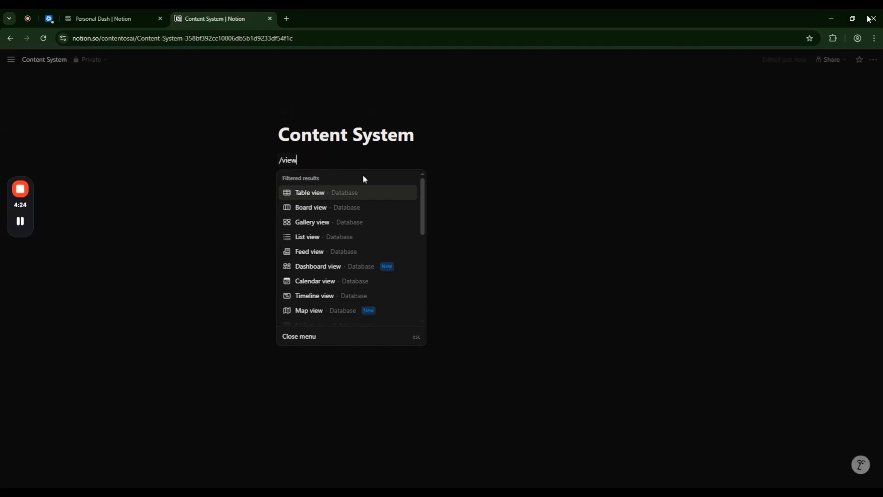
click(330, 210)
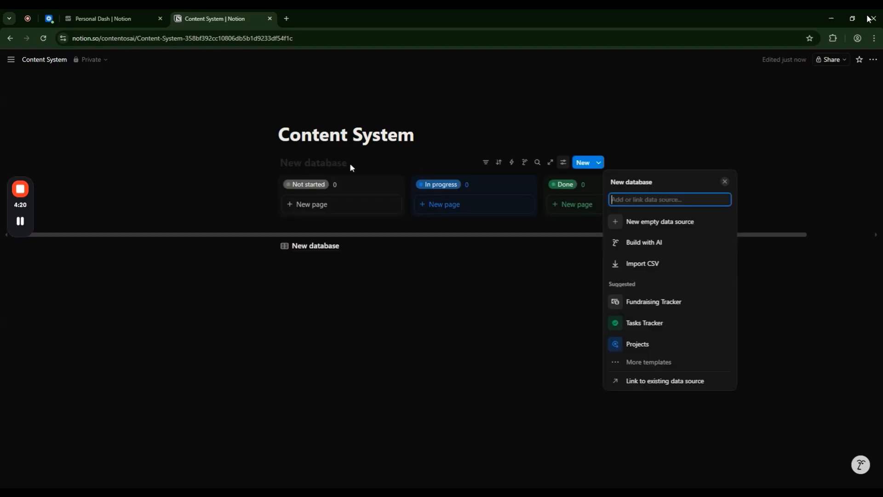
click(409, 291)
drag(417, 235, 484, 235)
click(562, 164)
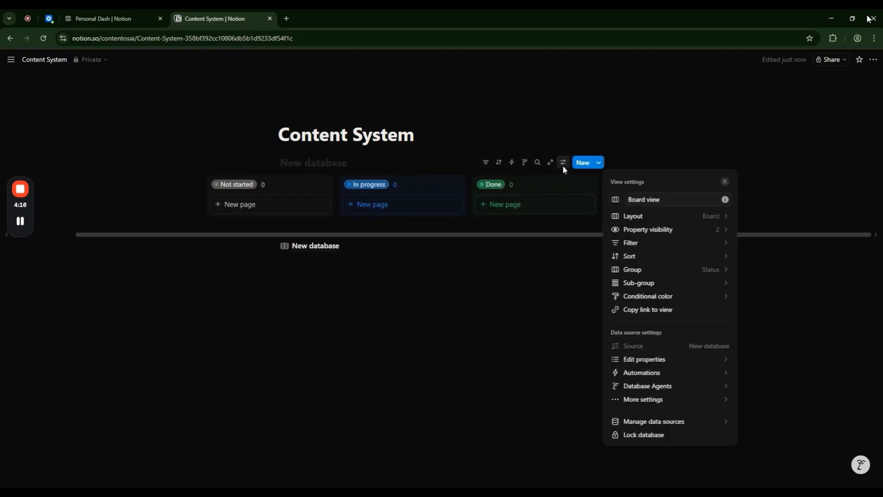
click(563, 165)
click(355, 162)
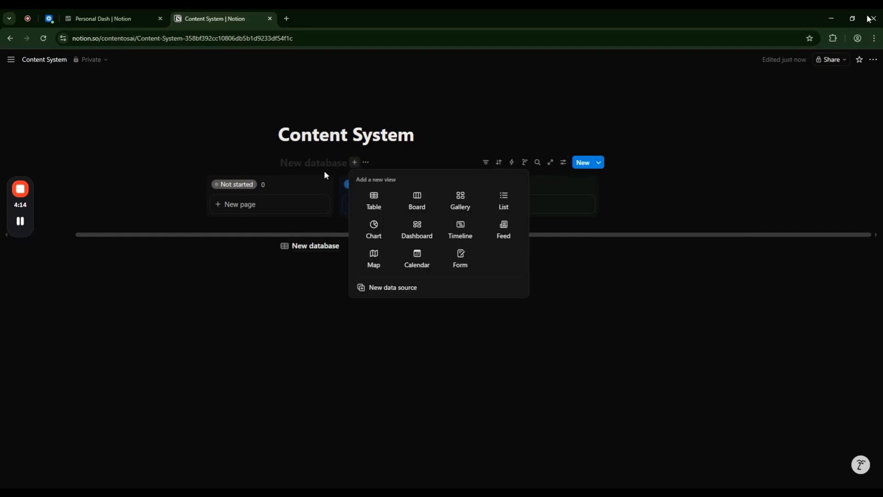
Name the untitled board database "Content Pipeline".
click(316, 162)
click(317, 162)
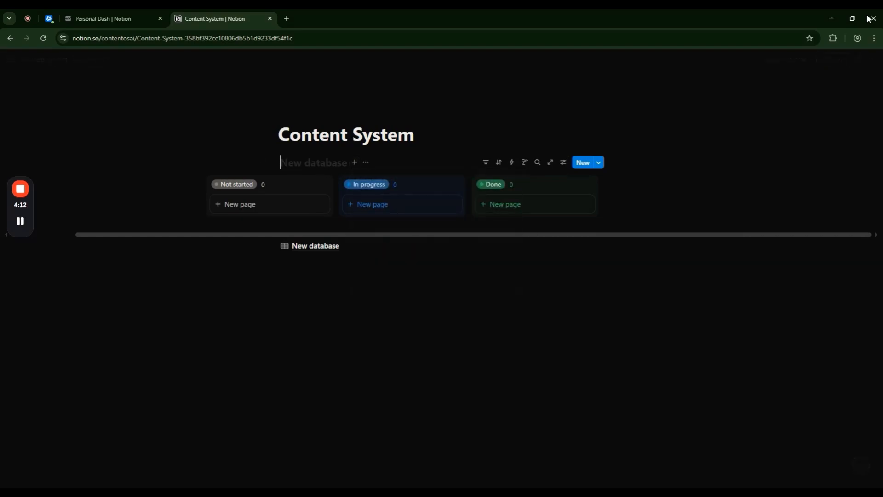
text(Content Pipe)
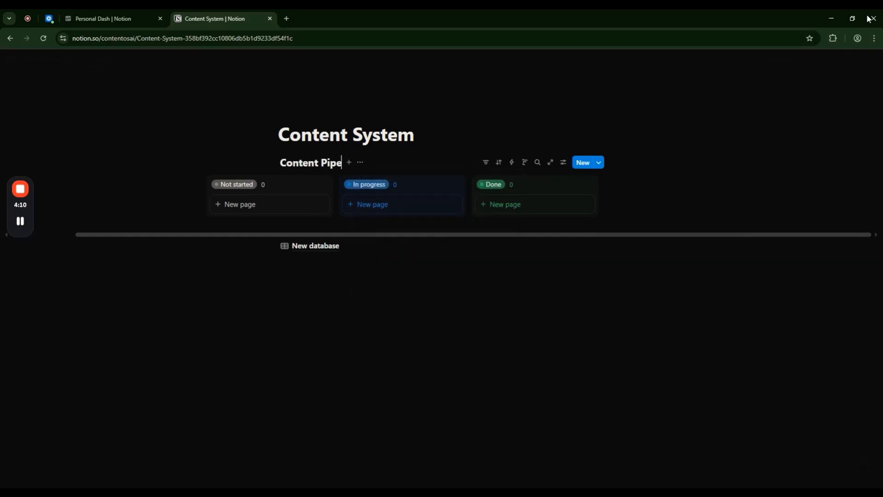
text(line)
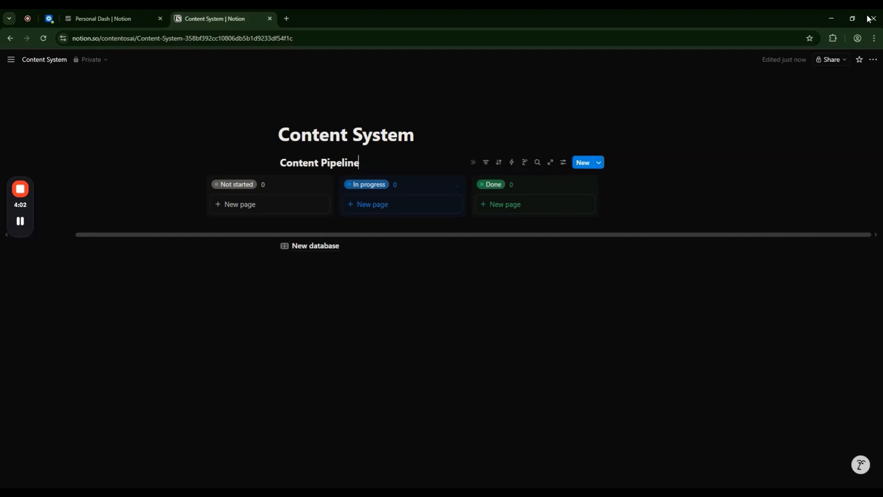
Add a "Scripted" option to the To-do group of the board's Status property and place it below Not started.
click(564, 164)
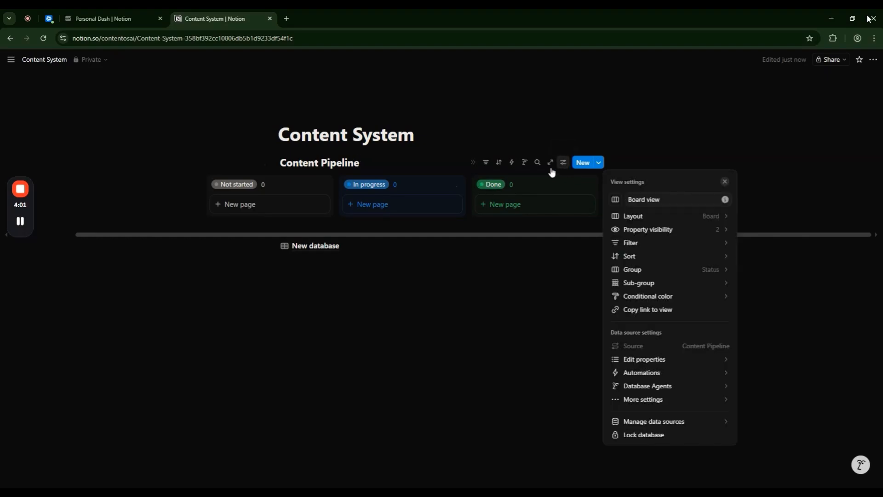
click(666, 360)
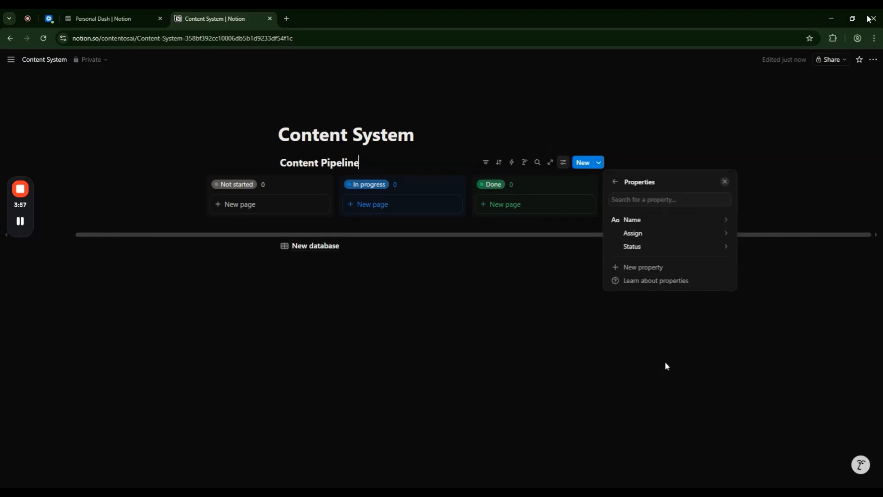
click(658, 247)
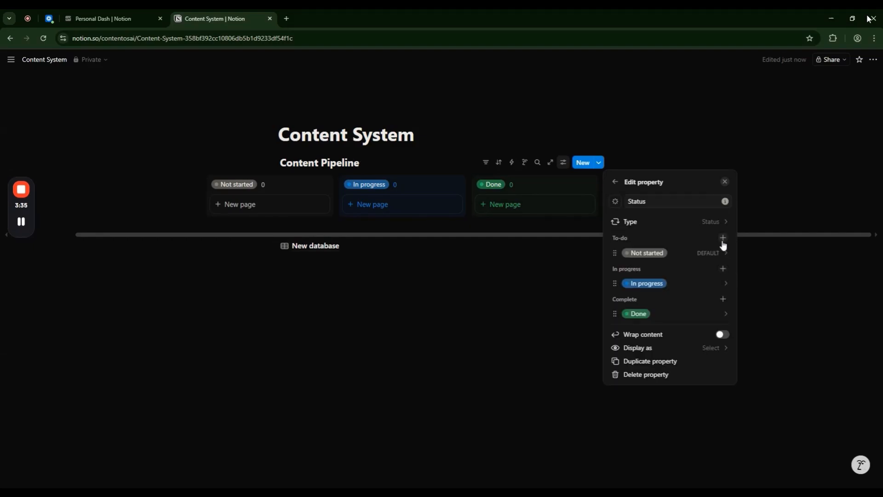
click(723, 237)
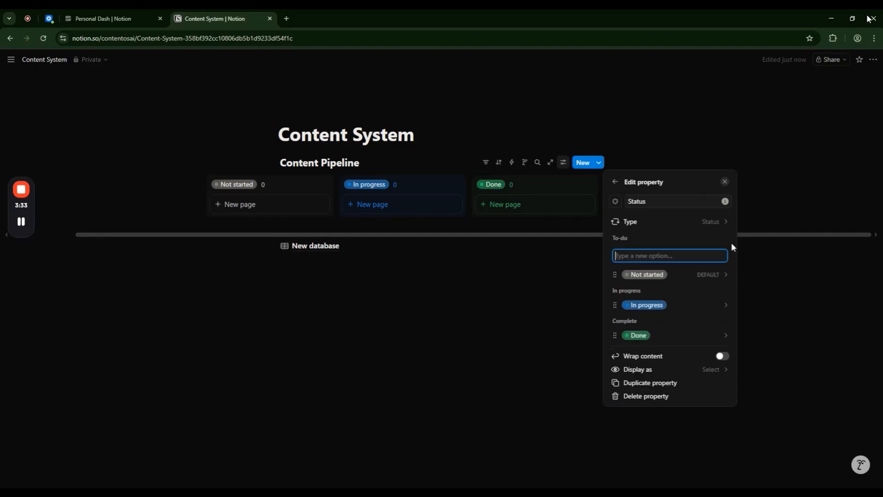
text(scripted)
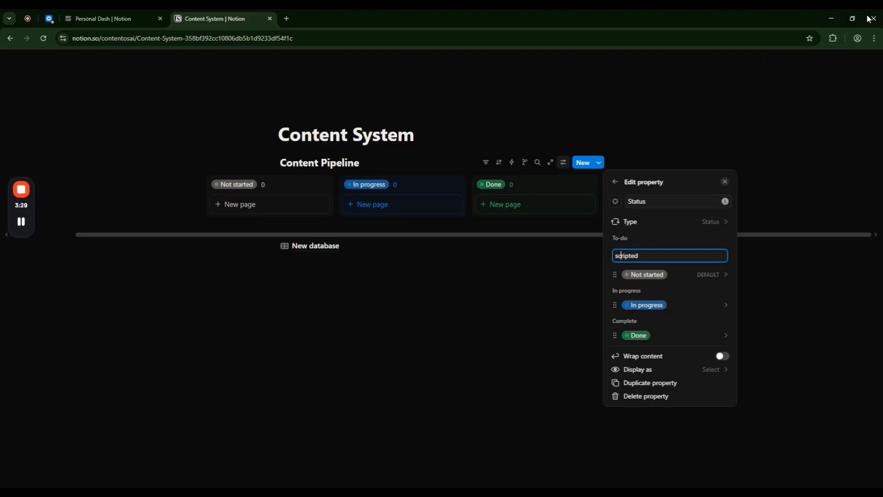
key(Delete)
text(S)
key(Return)
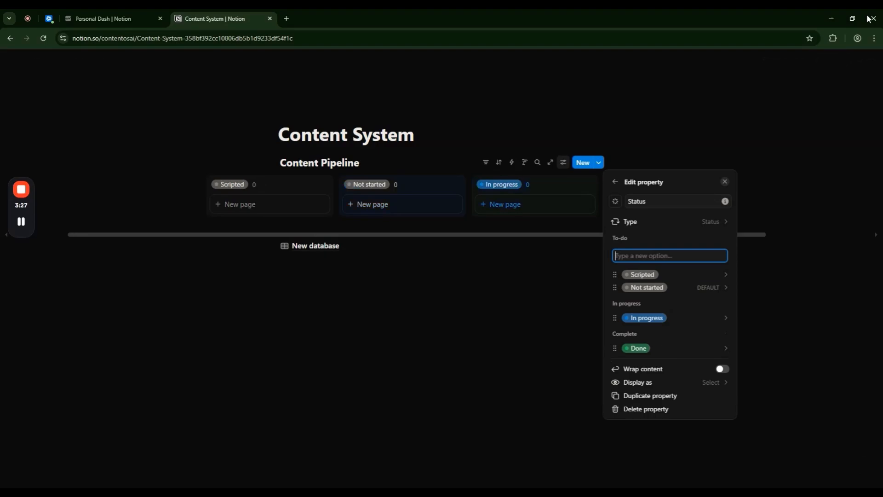
drag(614, 275, 614, 287)
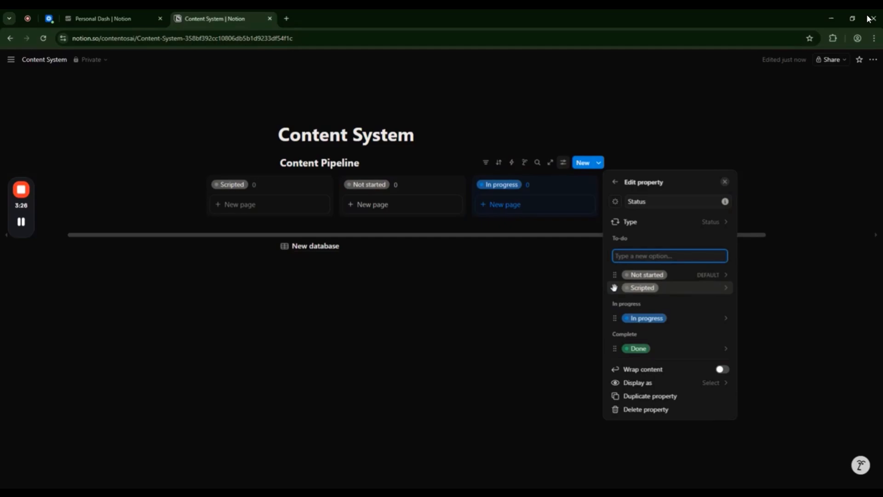
Rename the Not started status option as "IDEAS" and set its colour to yellow.
click(644, 275)
text(Id)
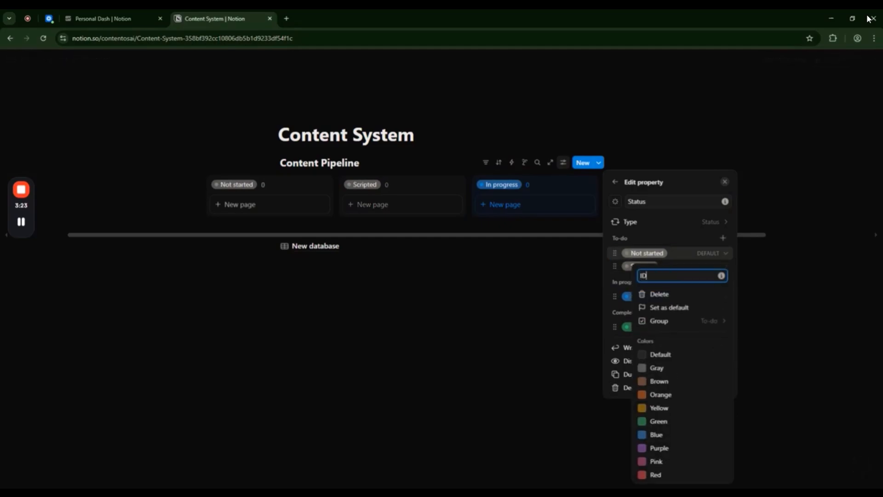
text(EAS)
click(675, 408)
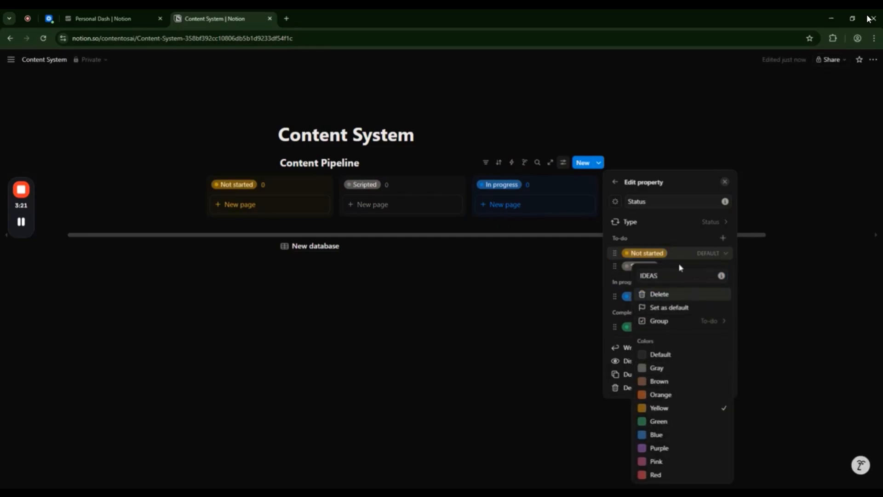
click(677, 254)
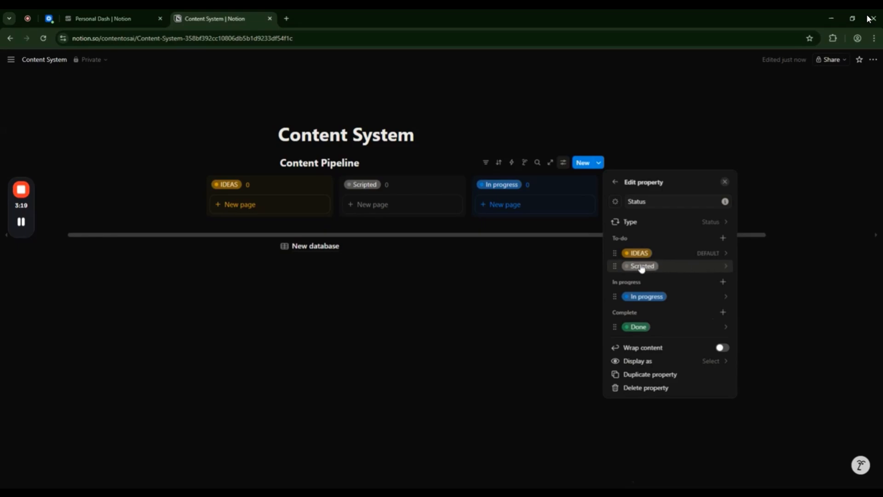
Set the colour of the Scripted status option to green.
click(642, 267)
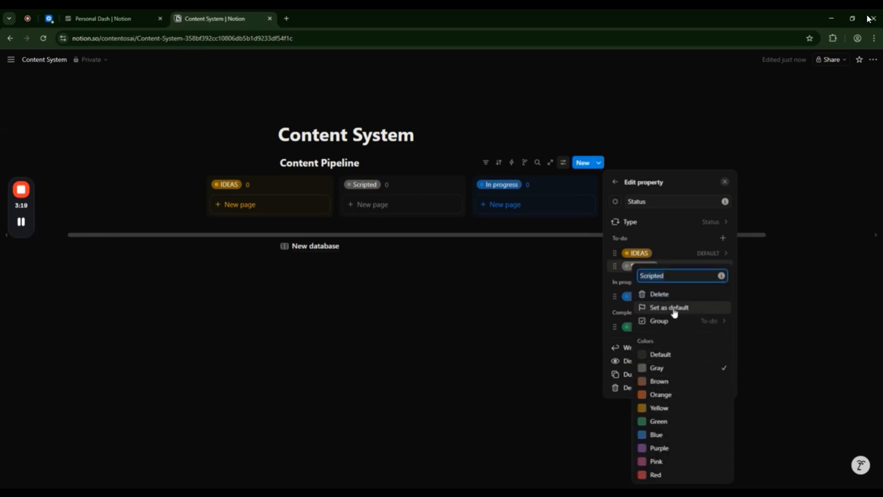
click(670, 421)
click(618, 286)
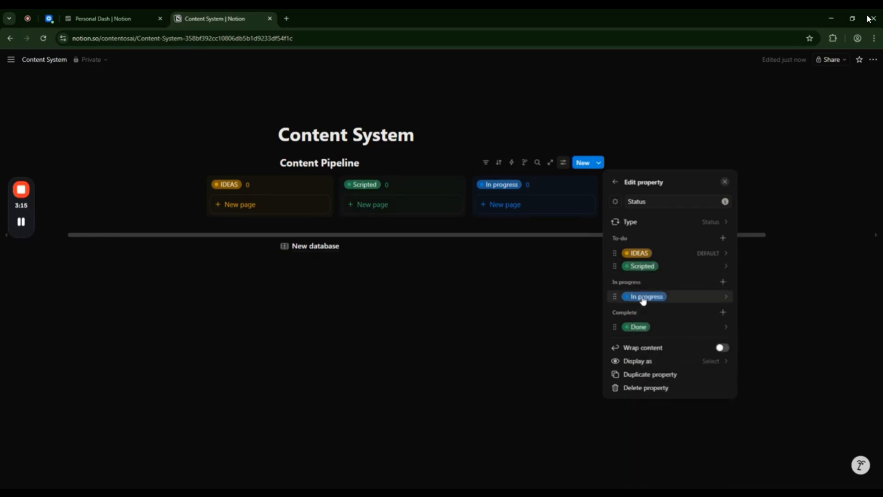
click(642, 296)
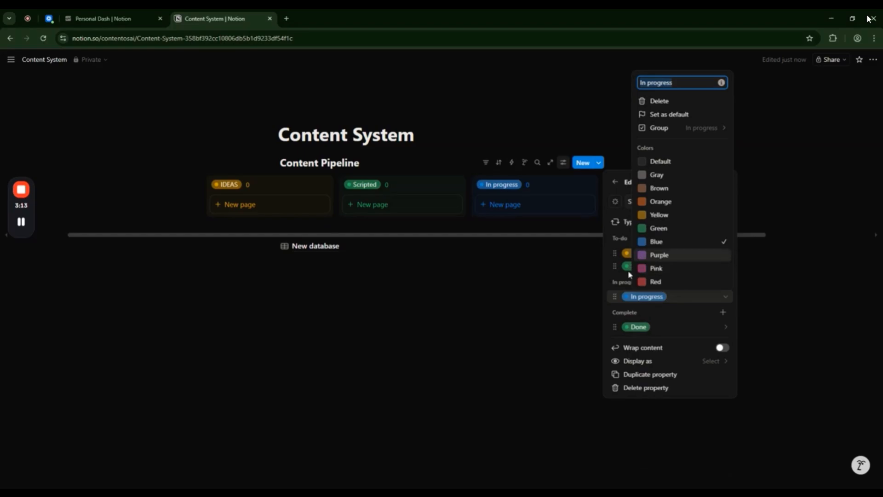
click(606, 307)
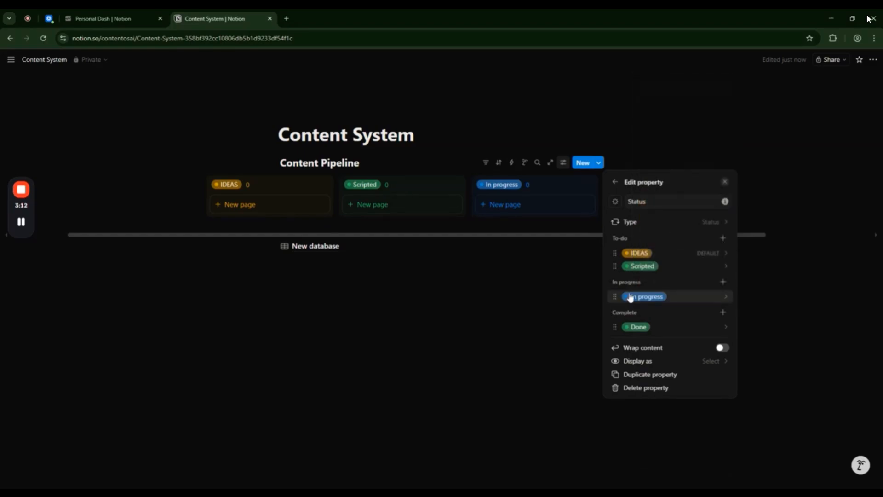
Add a purple "SCHEDULED" option to the Status property's In progress group, placed below the In progress option.
click(725, 284)
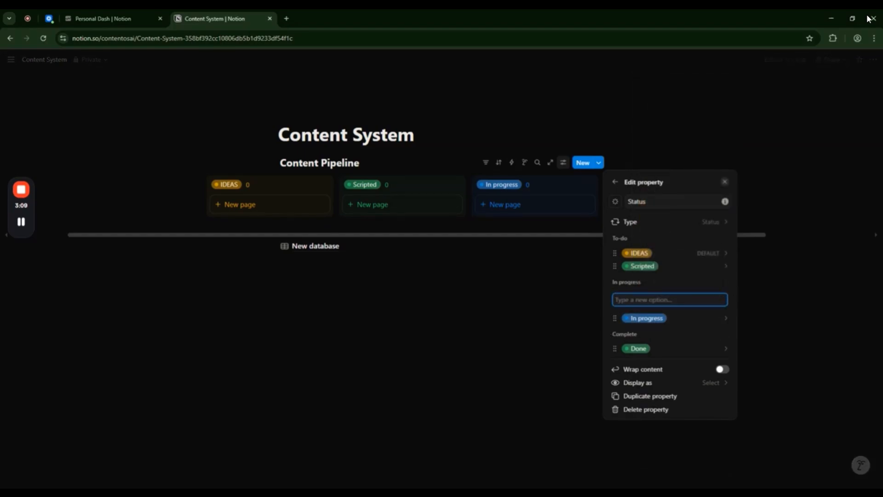
text(SCHEDULED)
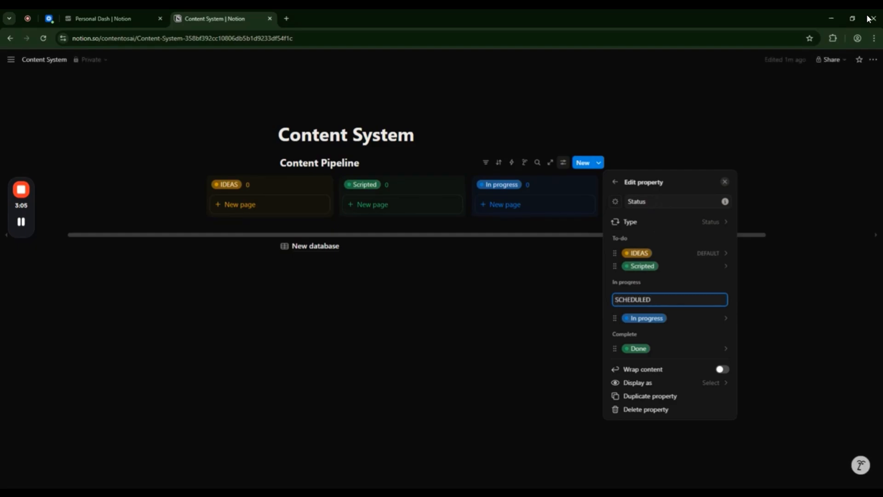
key(Return)
drag(612, 316, 612, 331)
click(724, 330)
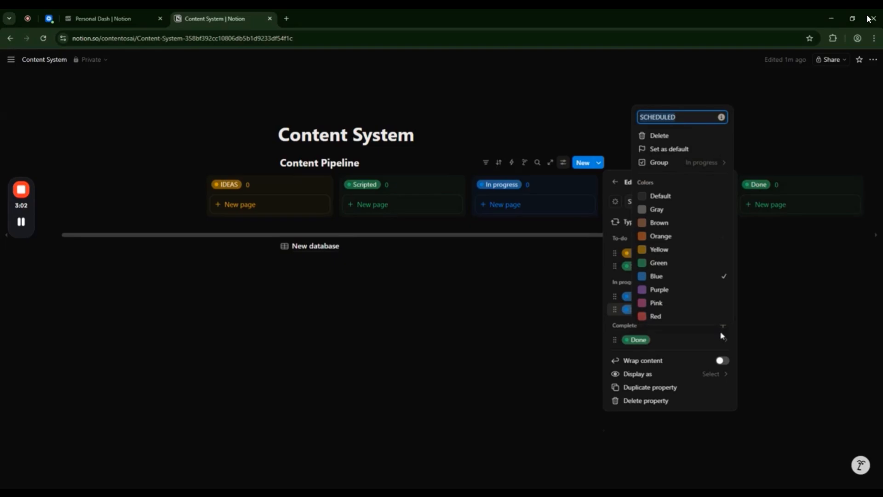
click(668, 291)
key(Escape)
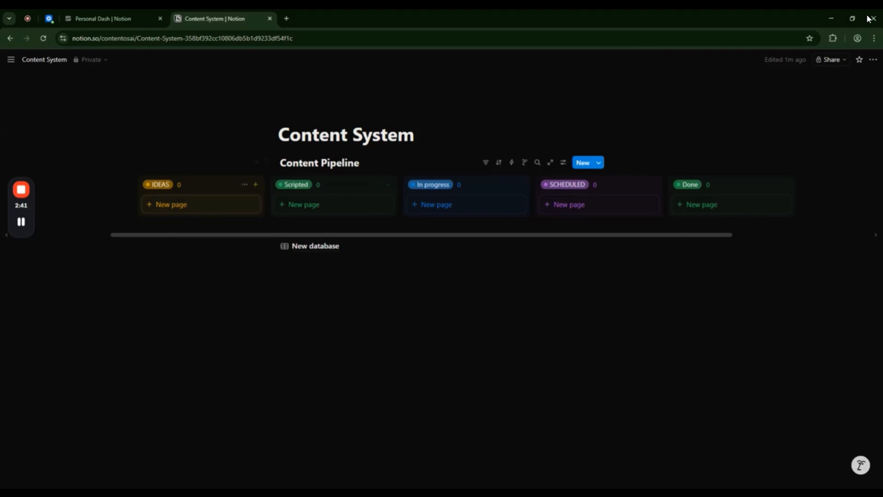
Create a new page in the IDEAS column and open it in side peek.
click(169, 205)
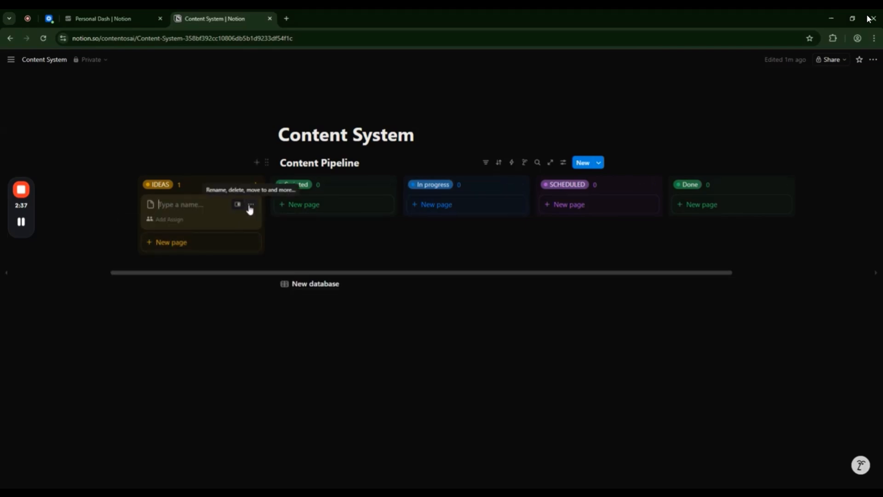
click(240, 208)
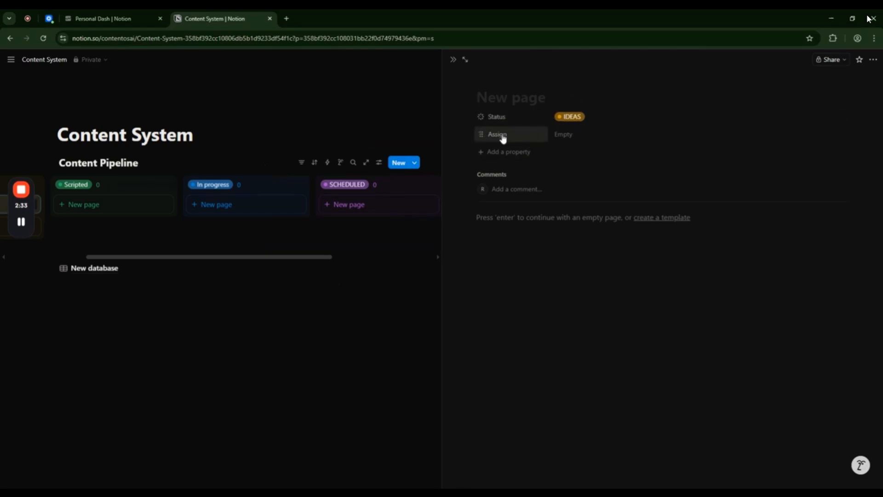
Delete the Assign property from the new page in the Content Pipeline database.
click(564, 138)
key(Escape)
click(495, 134)
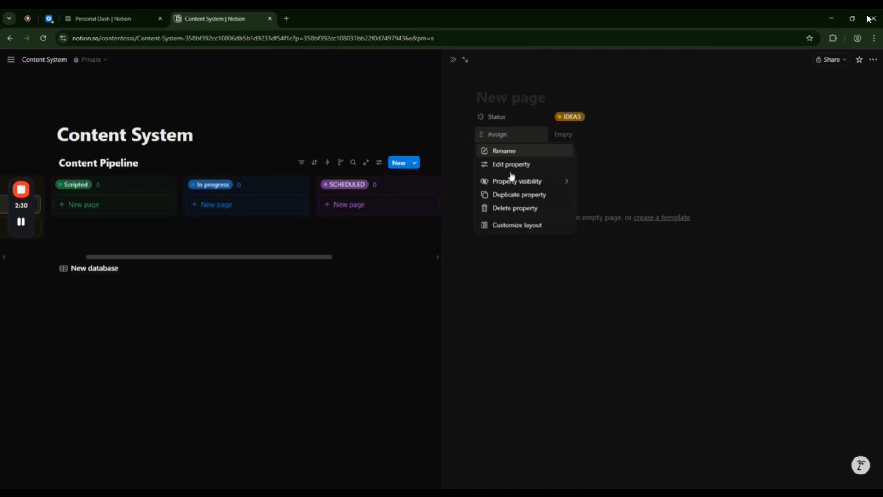
click(519, 209)
click(456, 274)
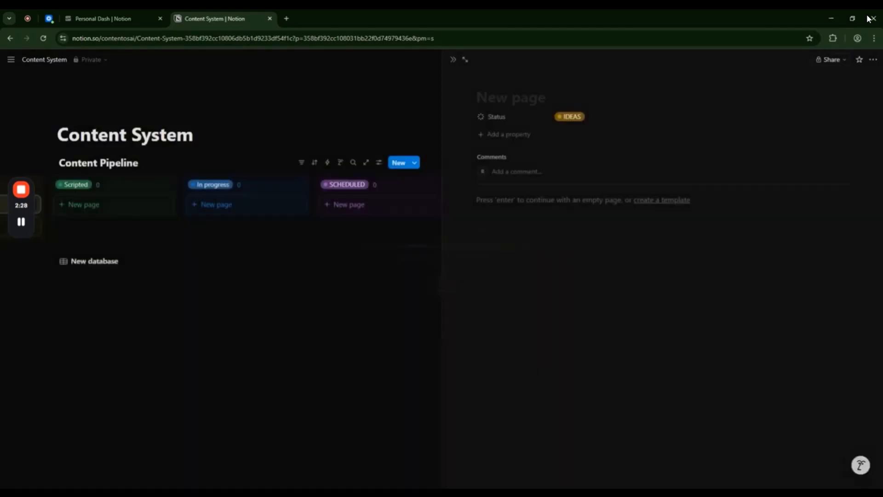
Add a multi-select property named "PLATFORMS" to the page.
click(514, 141)
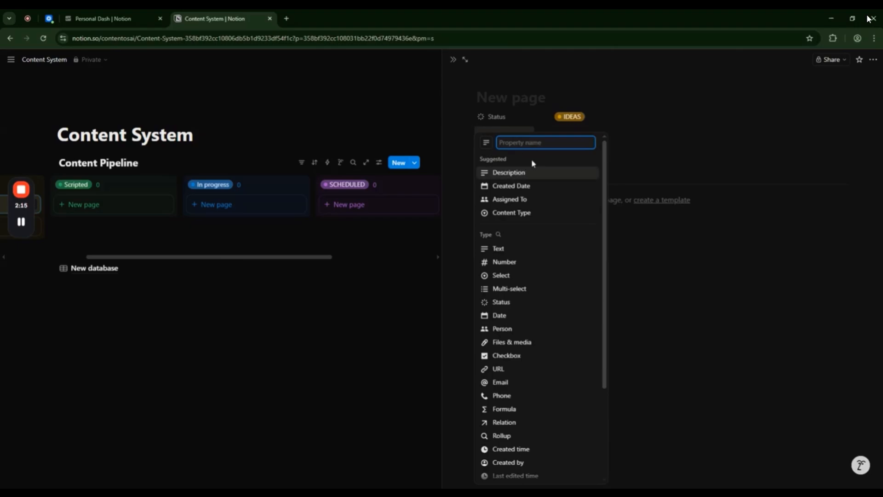
click(515, 295)
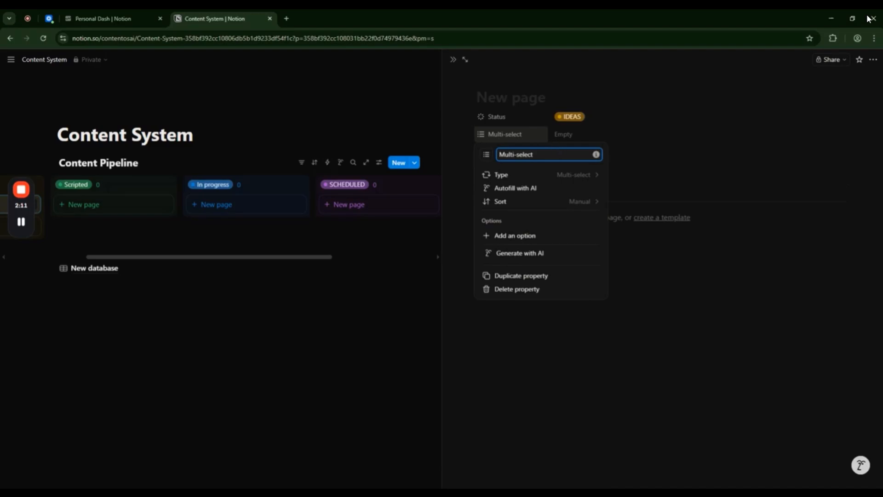
text(PLATFORMS)
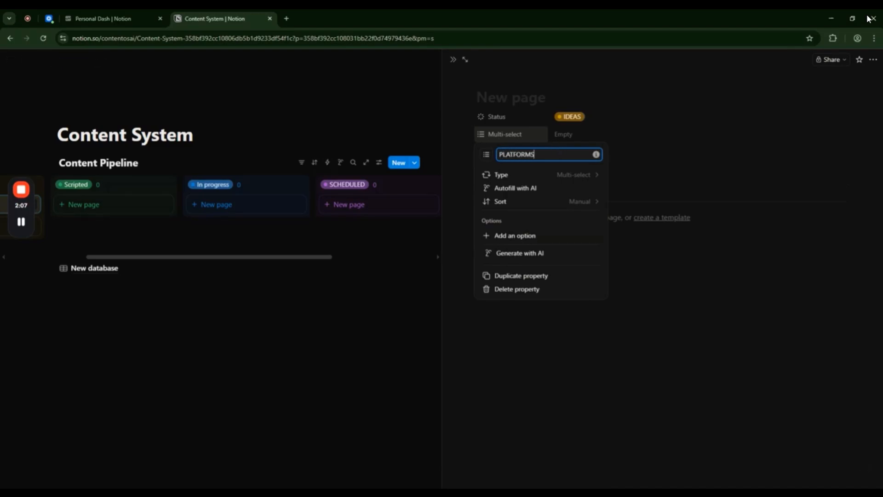
Add the options "INSTAGRAM REELS" and "TIKTOK" to the PLATFORMS property.
click(550, 237)
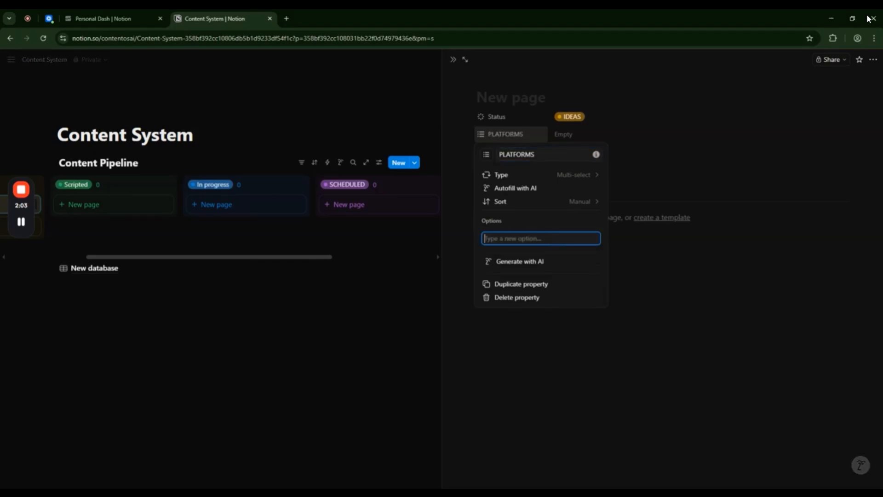
text(INSTAGRAM R)
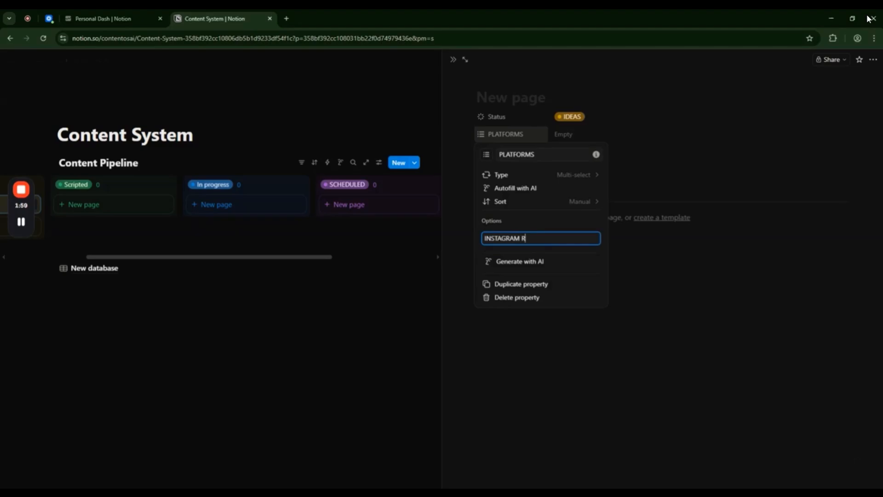
text(EELS)
key(Return)
text(TI)
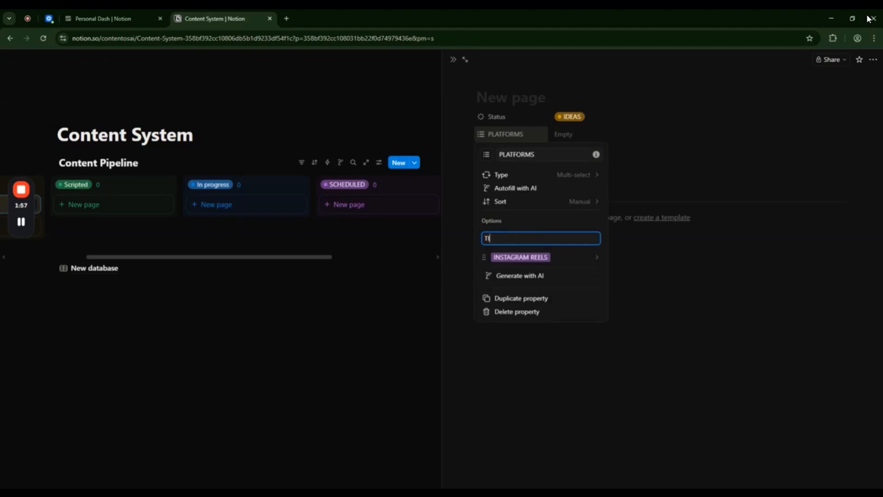
text(KTOK)
key(Return)
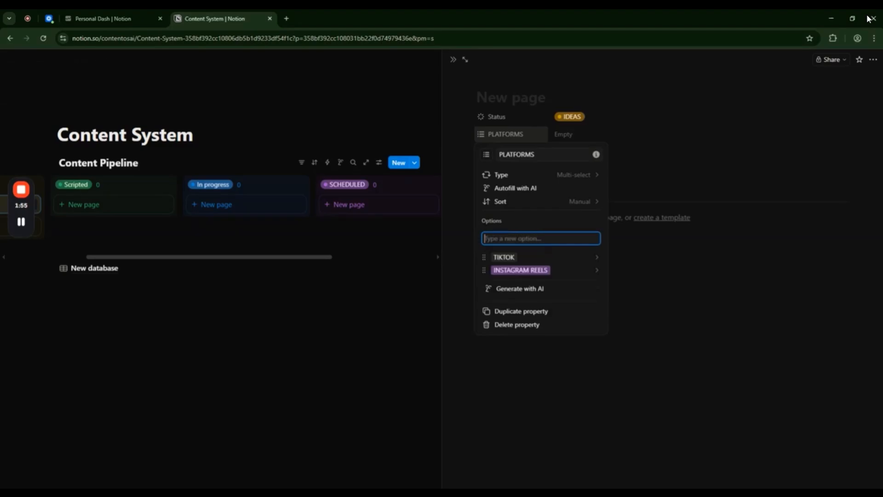
Add the YouTube options "YT Longform" and "YT SHORTS" to the PLATFORMS property and finish editing it.
text(YT Short)
key(Return)
text(YT Longform)
key(Return)
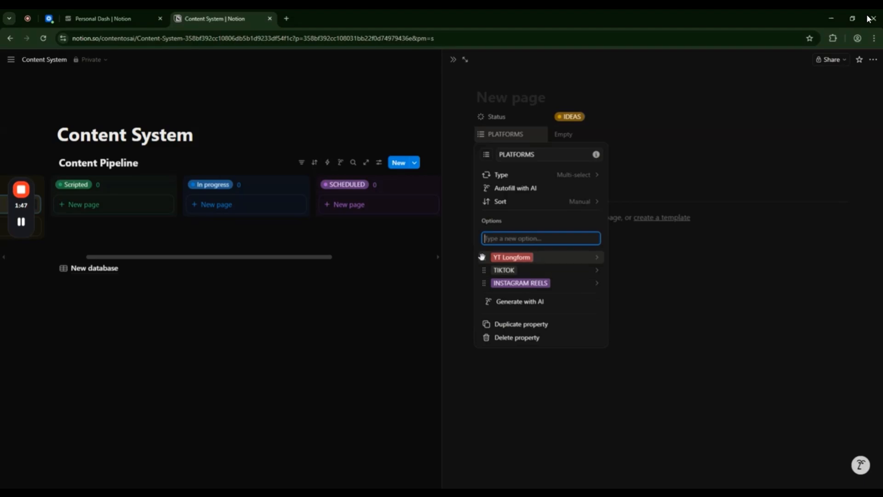
text(YT )
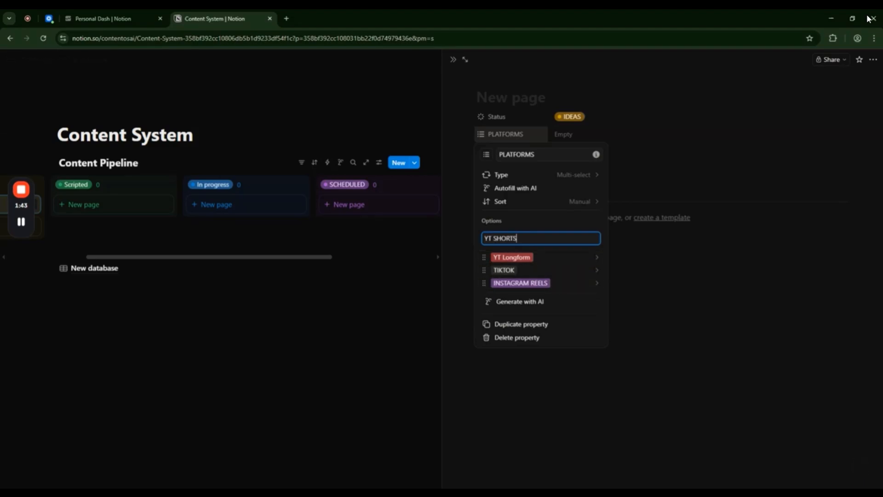
text(SHORTS)
key(Return)
key(Escape)
Assign the INSTAGRAM REELS and TIKTOK platforms to the new page.
click(558, 136)
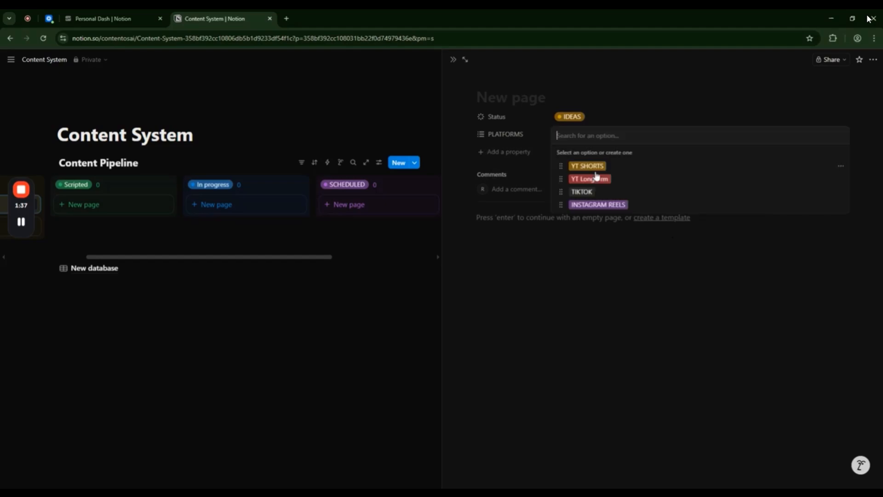
click(595, 205)
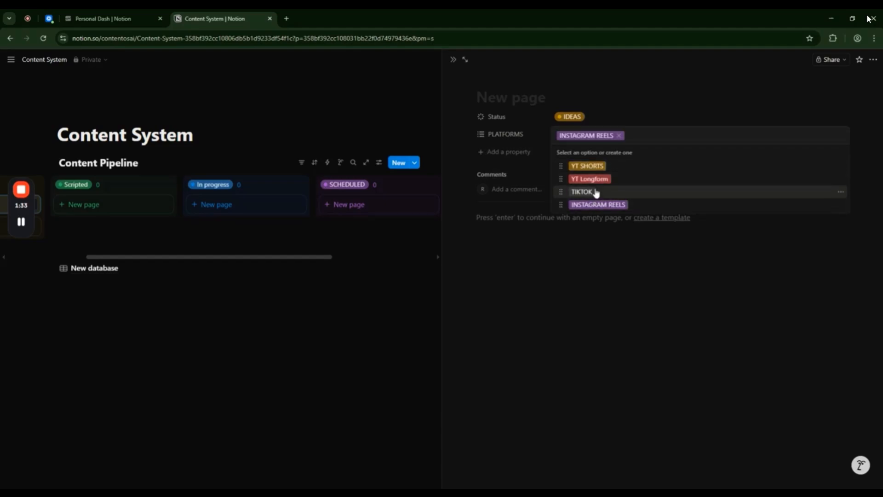
click(595, 192)
key(Escape)
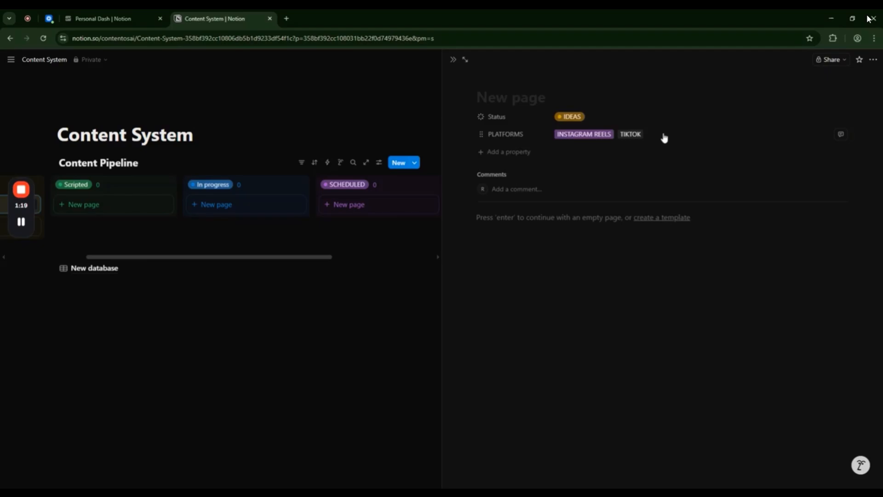
Add a date-type property named "Publish Date" to the page.
click(512, 157)
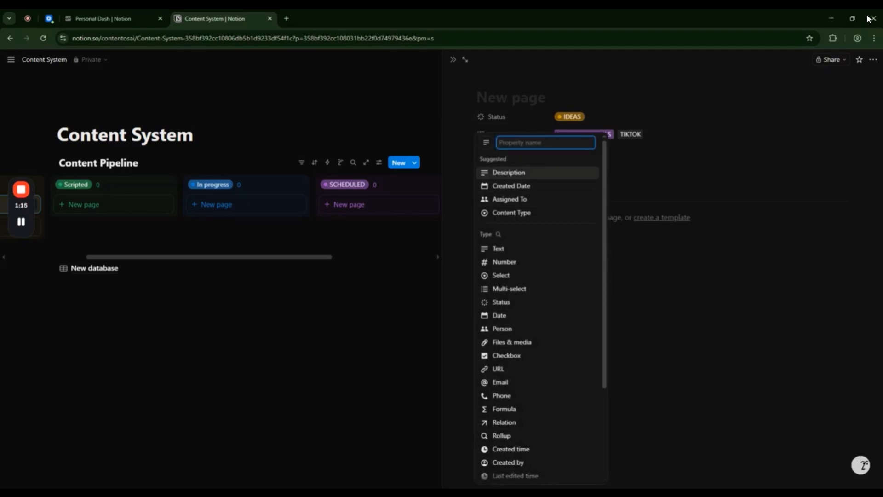
text(Date)
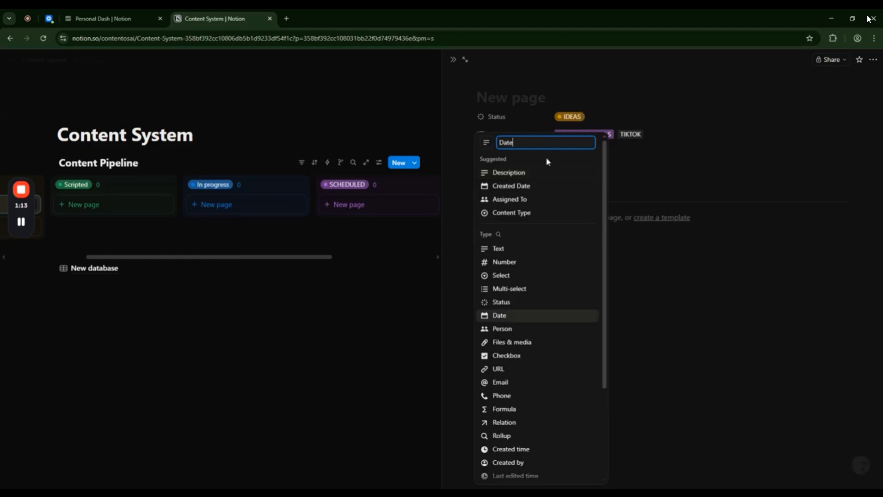
click(498, 317)
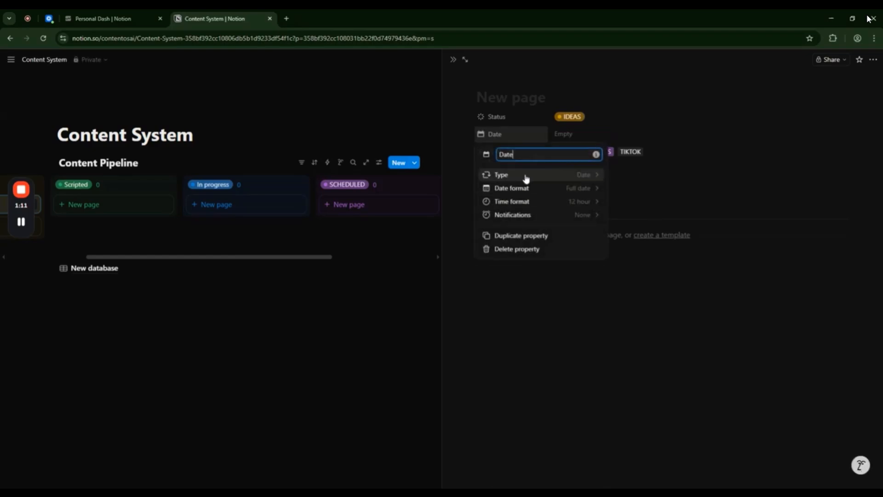
text(Publish)
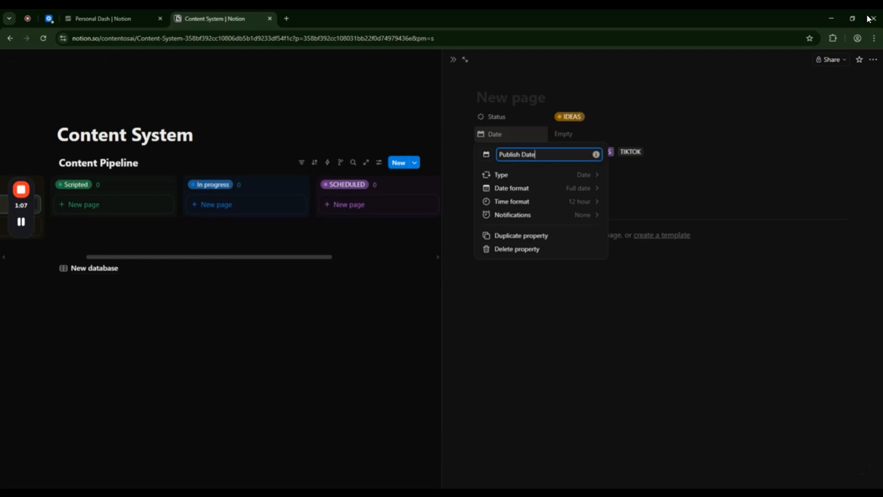
click(673, 191)
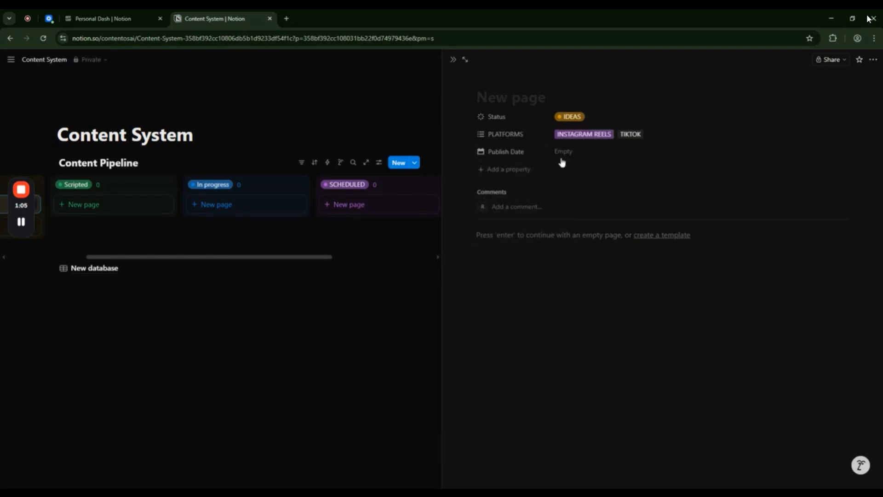
Set the page's Publish Date to May 7, 2026.
click(562, 159)
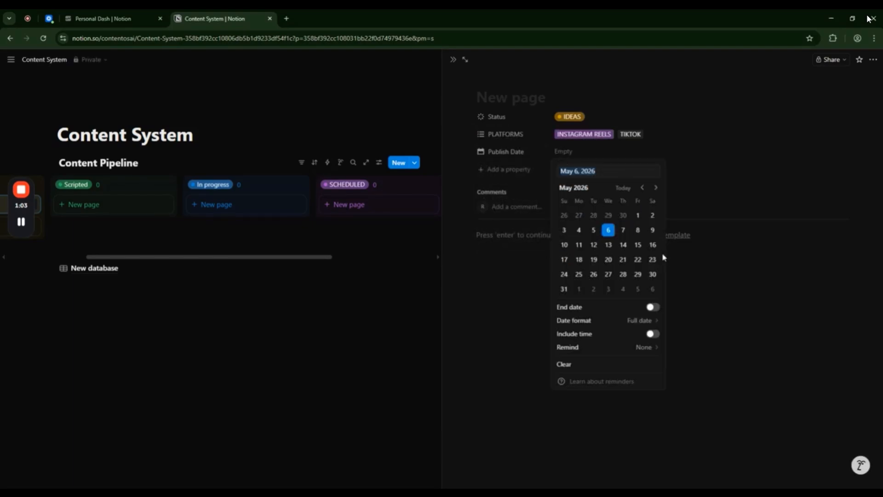
click(624, 232)
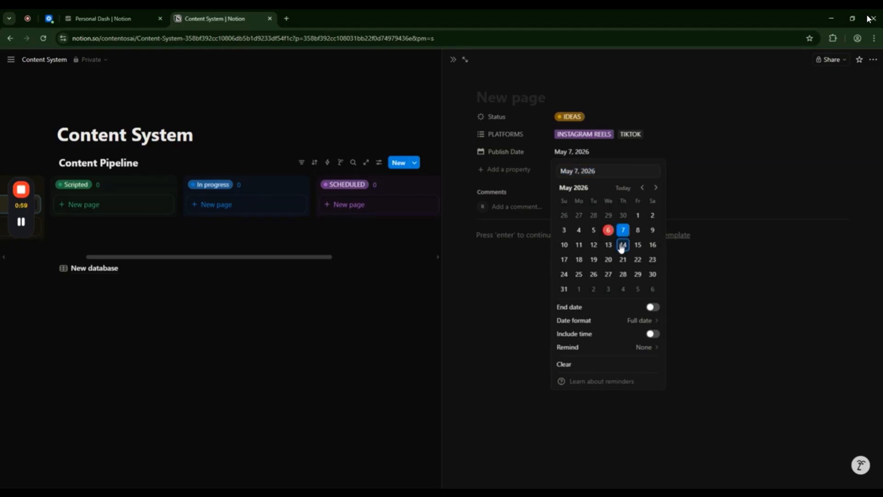
click(558, 152)
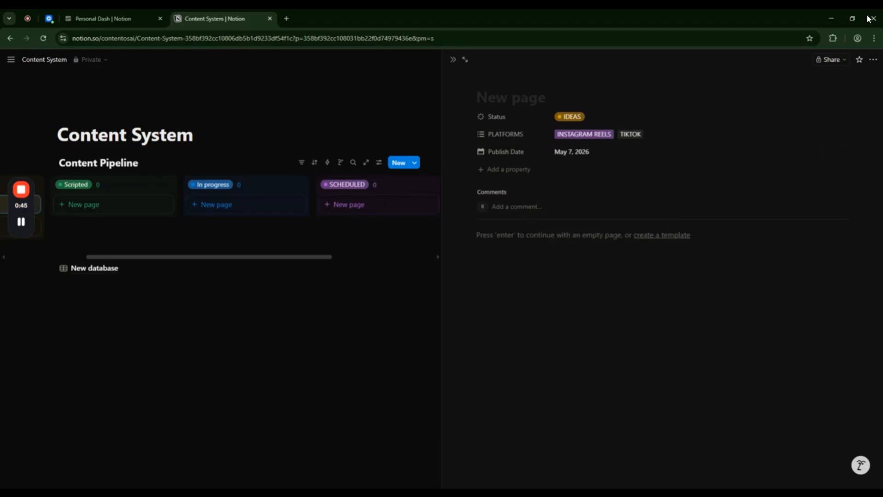
click(487, 170)
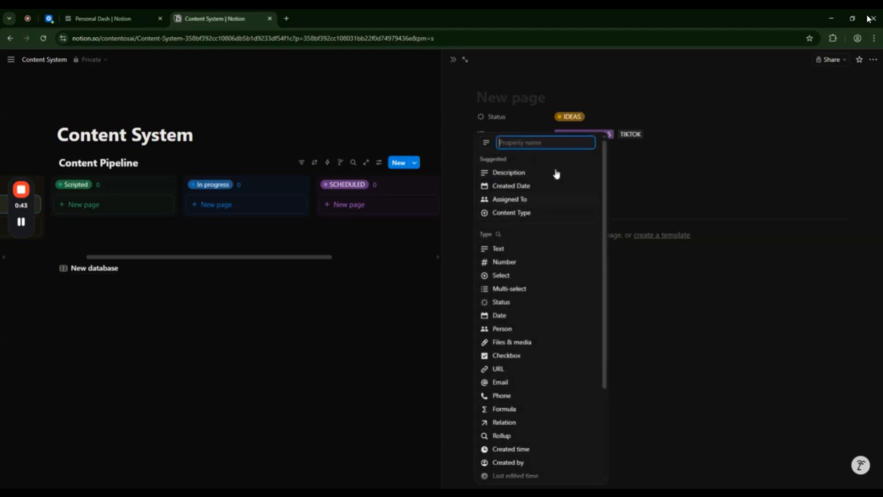
scroll(517, 271, down, 2)
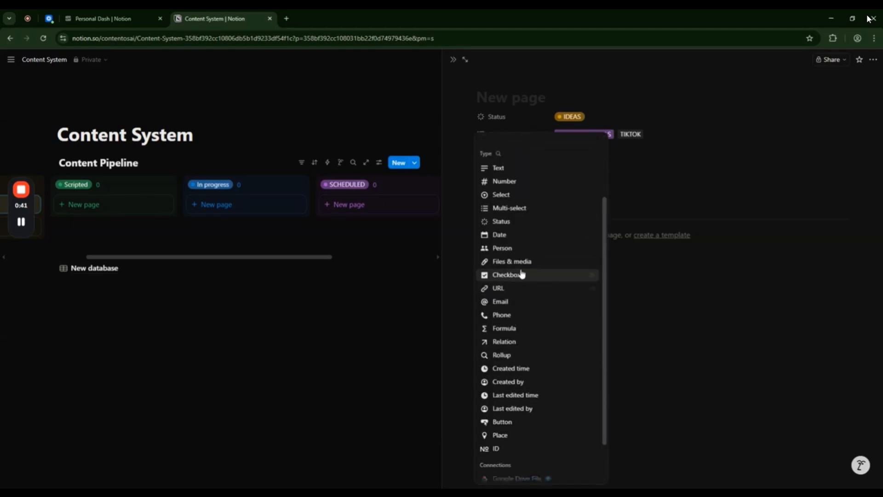
scroll(522, 275, up, 1)
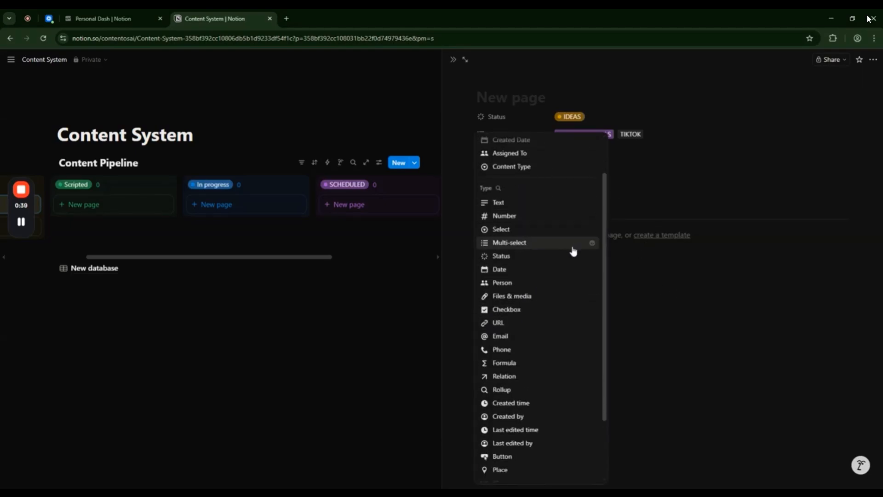
click(719, 298)
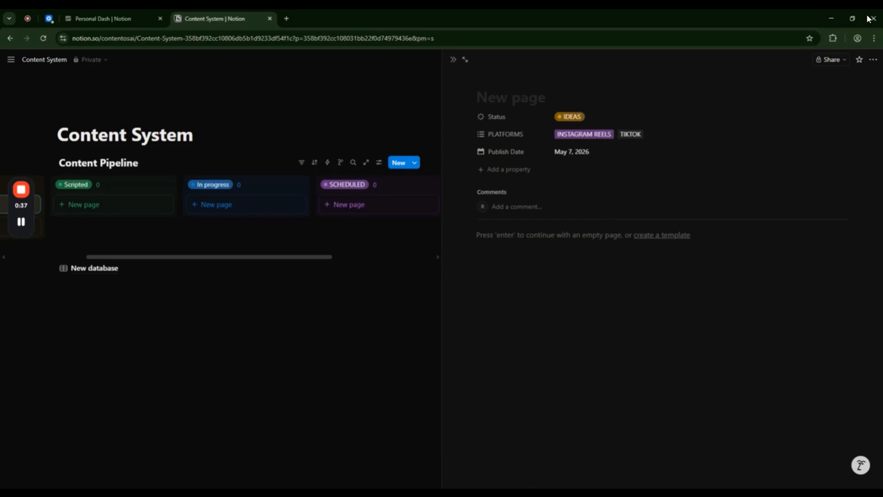
Start the page body with the line "Script:" followed by an empty line.
key(Return)
text(Script)
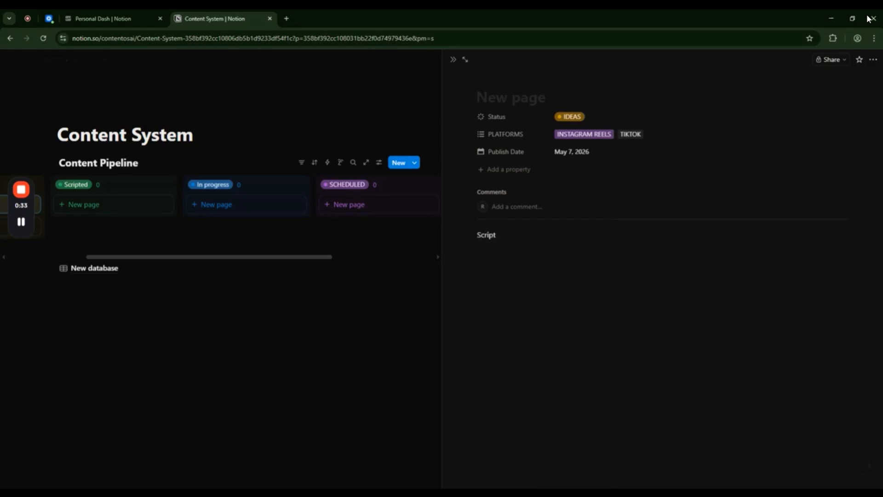
text(:)
key(Return)
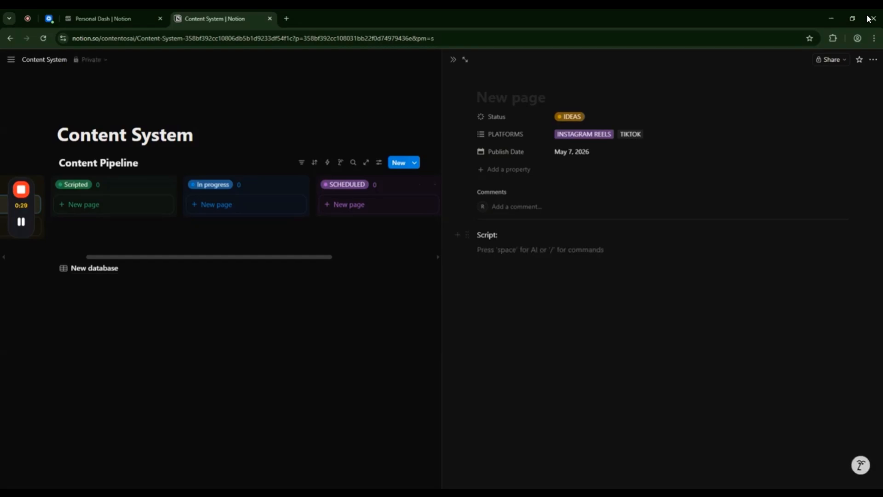
Title the new page "TEST" and close its side peek to return to the board.
key(Escape)
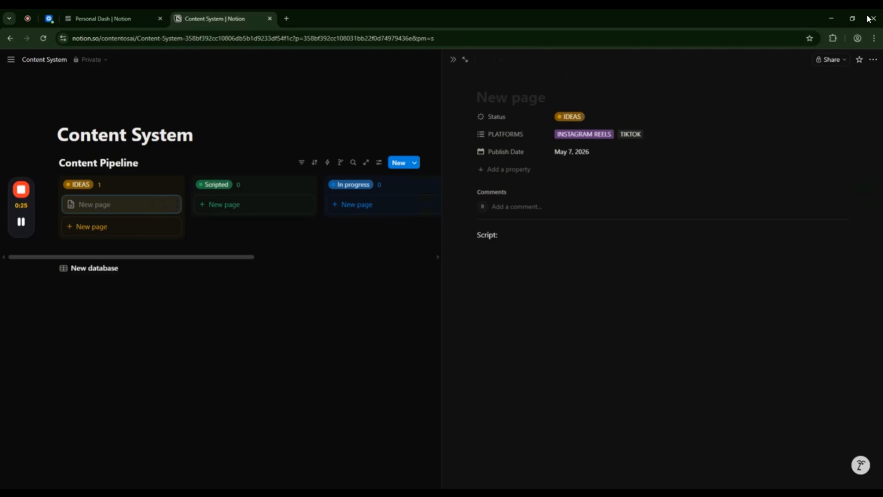
text(TEST)
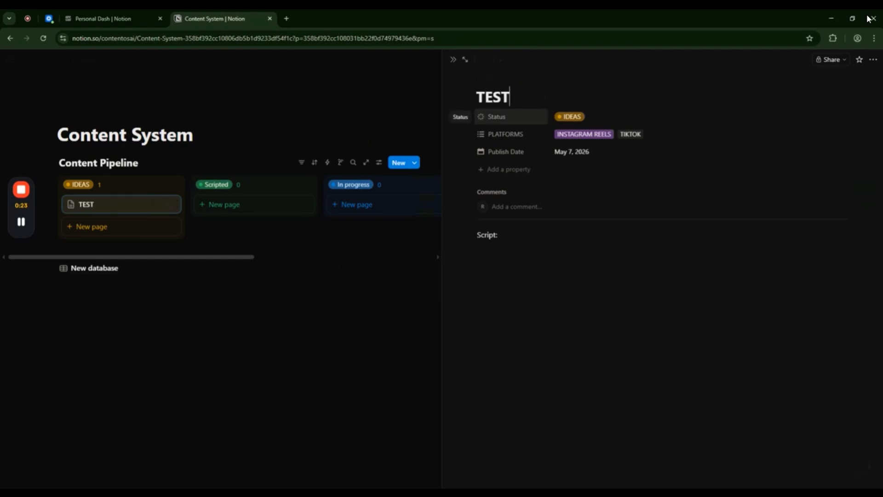
key(Escape)
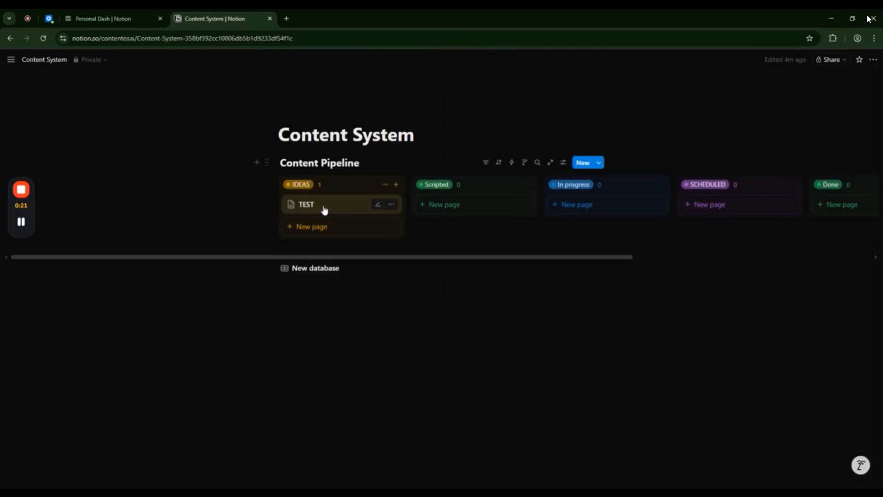
Move the TEST card from the IDEAS column to the In progress column.
drag(324, 209, 602, 207)
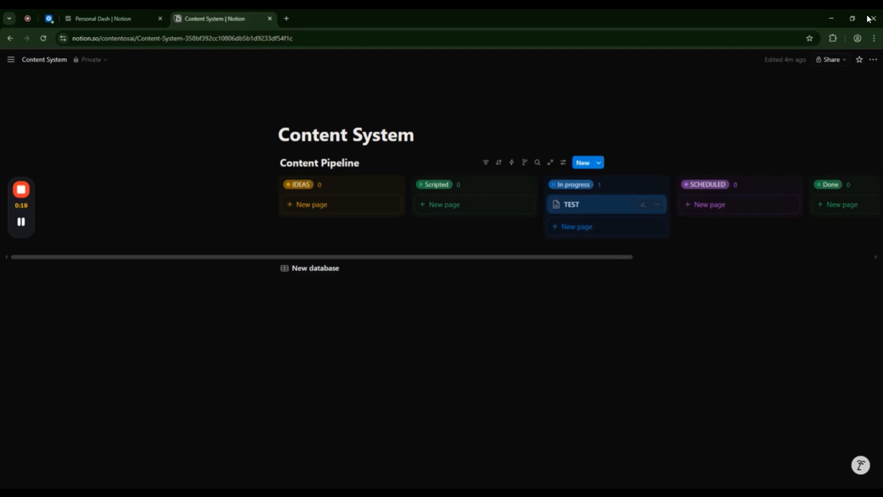
drag(568, 258, 641, 258)
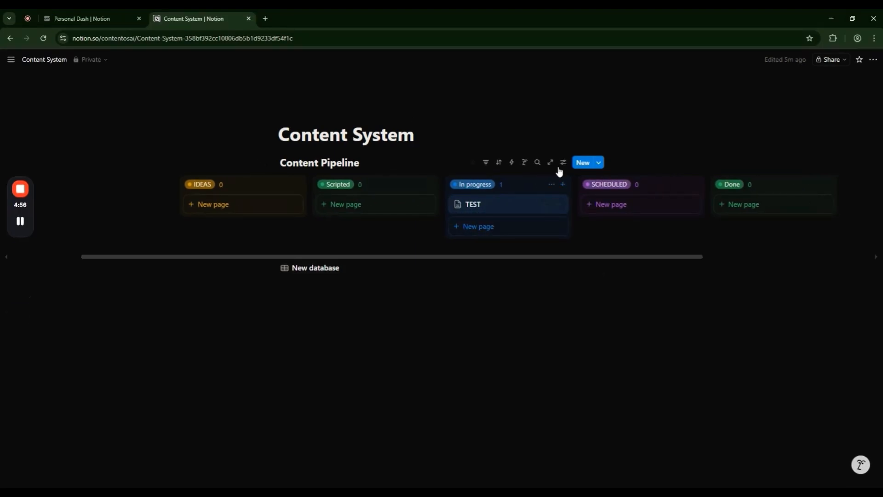
Show the PLATFORMS and Publish Date properties on the Content Pipeline board cards.
click(562, 163)
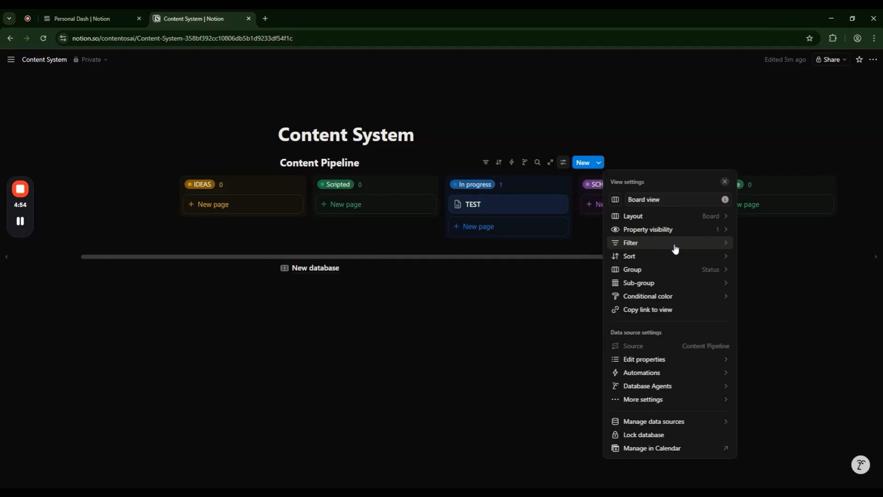
click(686, 230)
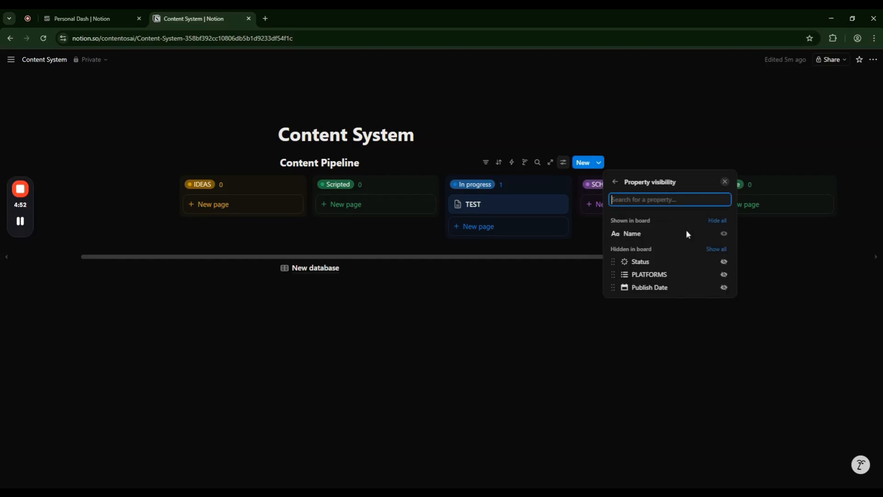
click(724, 275)
click(723, 288)
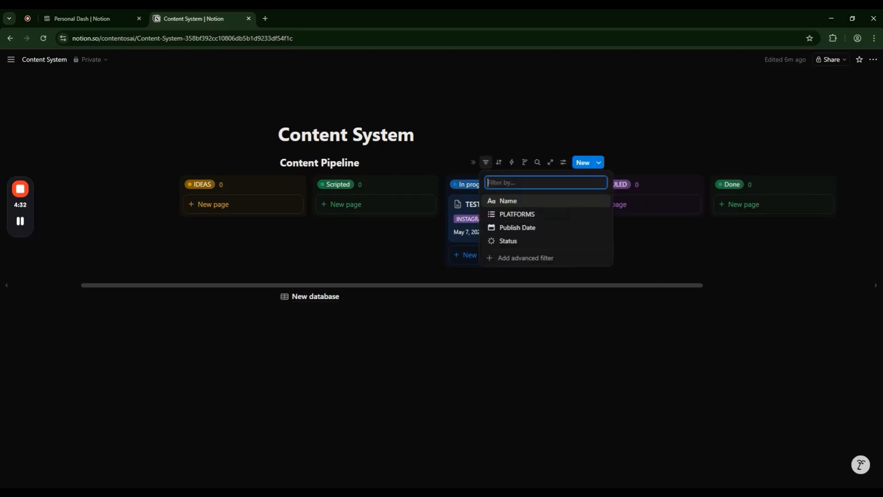
Add a PLATFORMS filter to the Content Pipeline board without choosing an option.
click(525, 216)
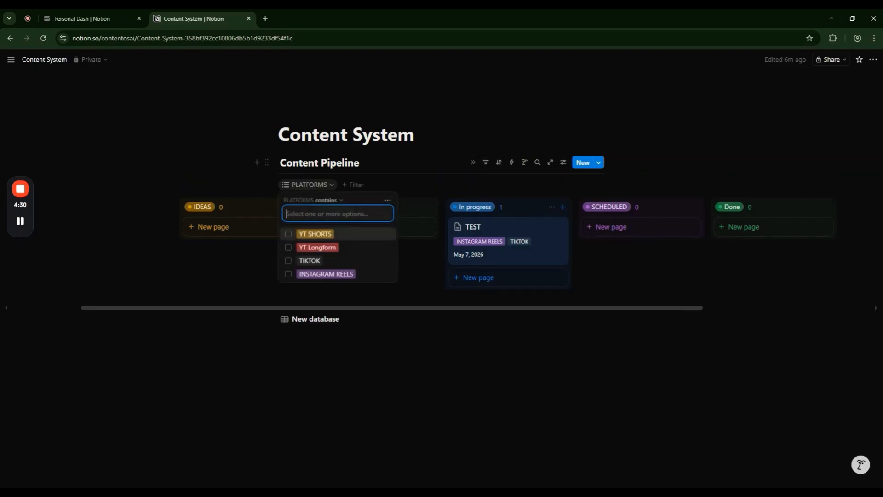
click(357, 185)
click(379, 239)
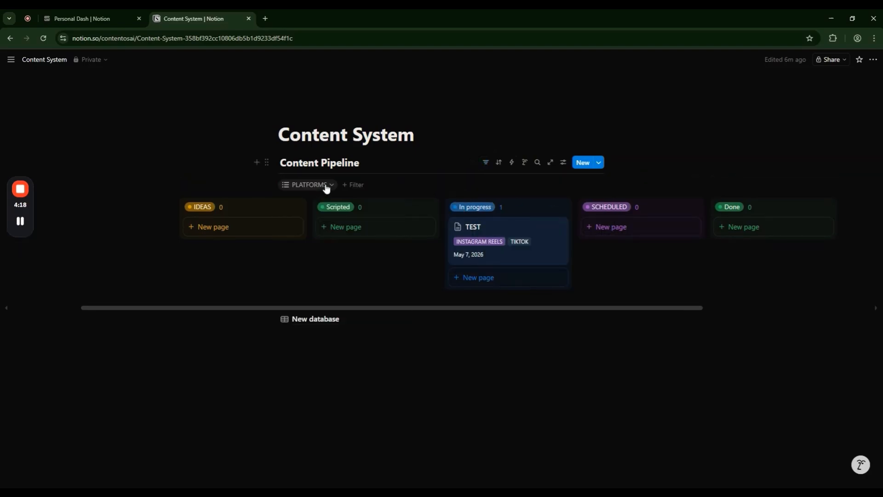
Select TIKTOK in the PLATFORMS filter, clear it again and close the filter options.
click(309, 185)
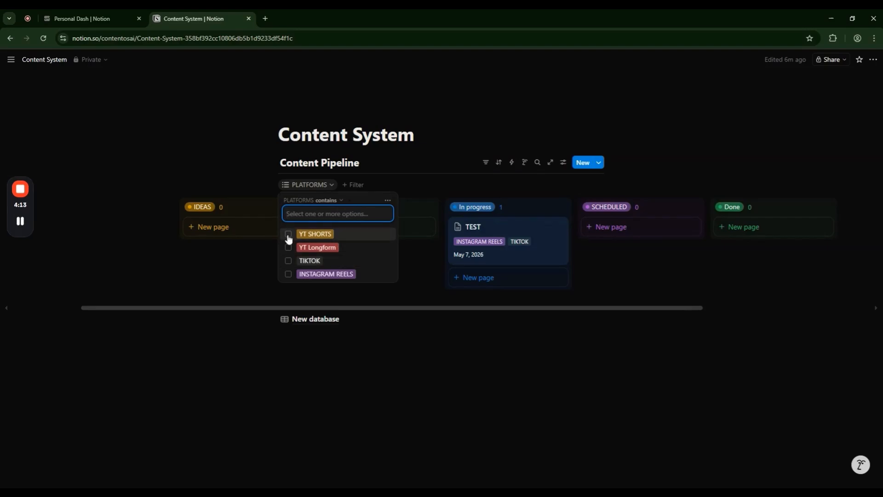
click(289, 262)
click(288, 261)
key(Escape)
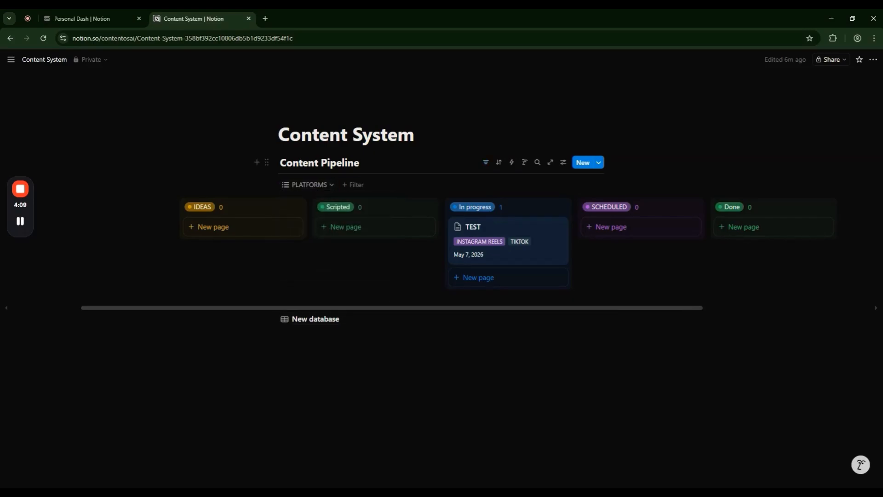
Add a Publish Date filter to the board with the condition "is not empty".
click(355, 185)
click(377, 236)
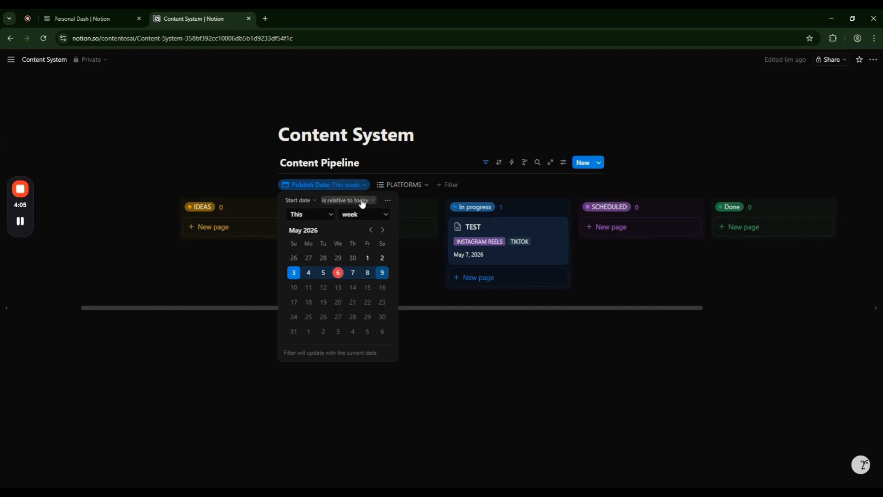
click(361, 201)
click(364, 213)
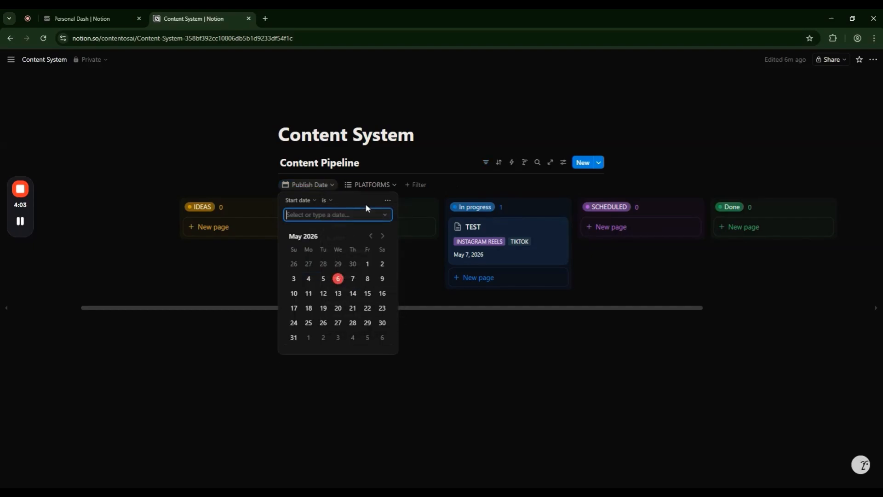
click(326, 201)
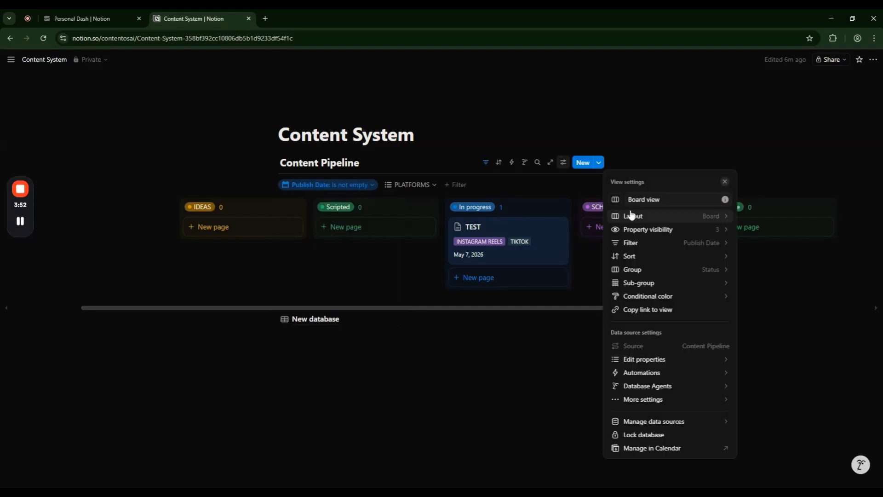
key(Escape)
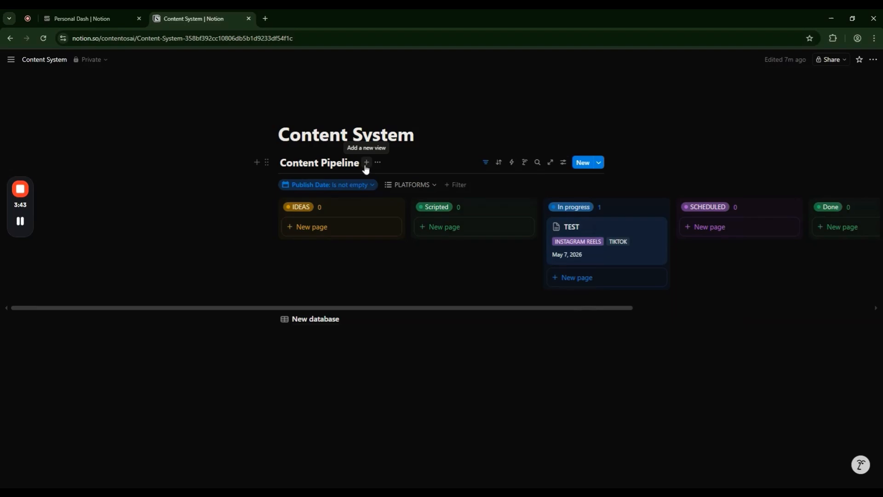
Add a Gallery view to the Content Pipeline database.
click(366, 162)
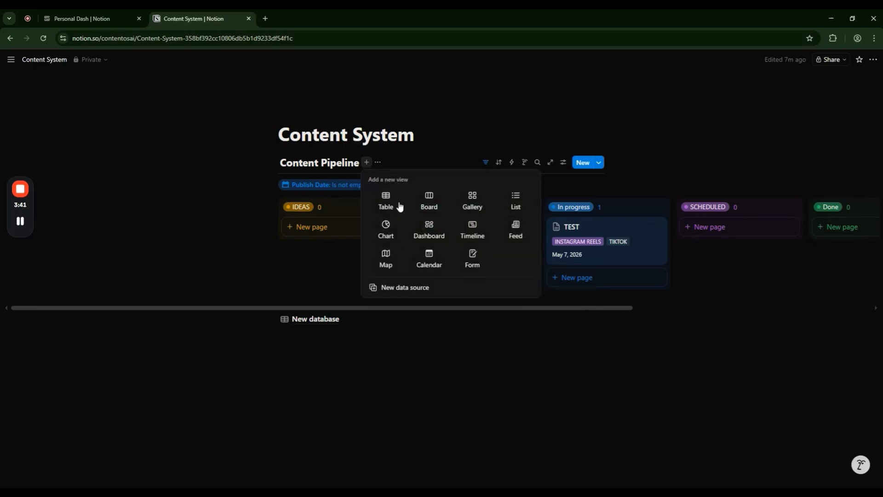
click(474, 201)
click(343, 269)
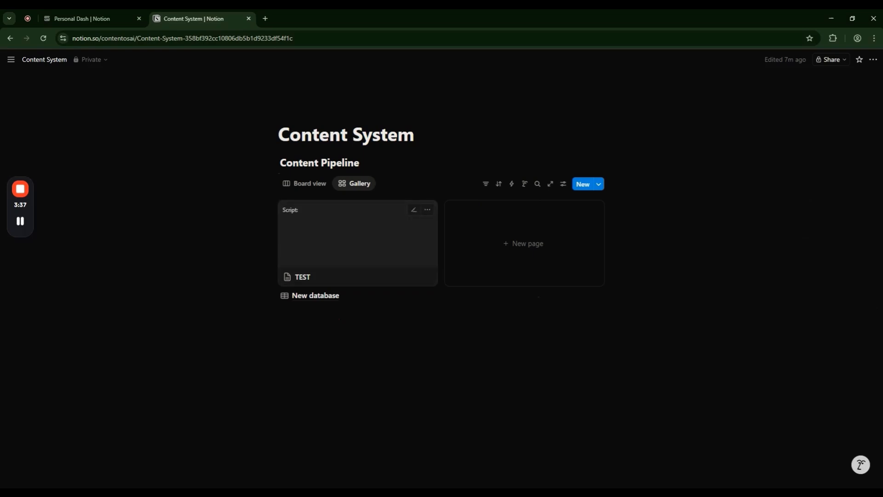
Group the Gallery view by PLATFORMS and close the view settings.
click(564, 184)
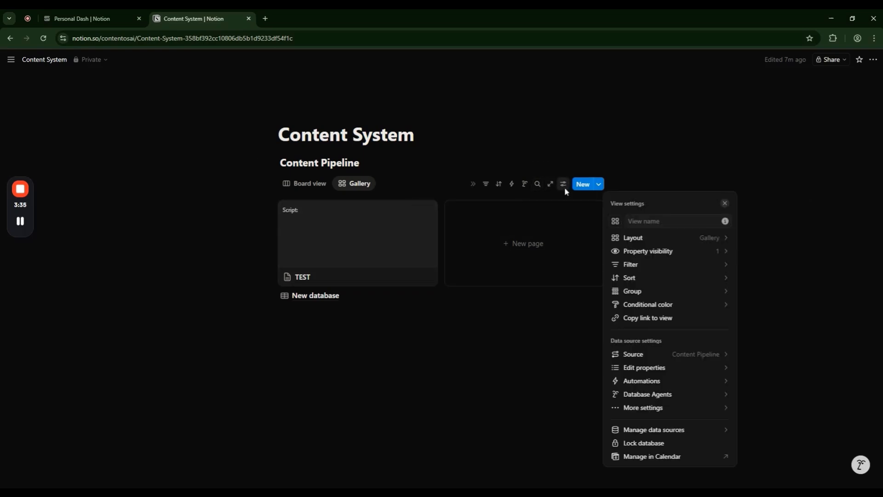
click(693, 278)
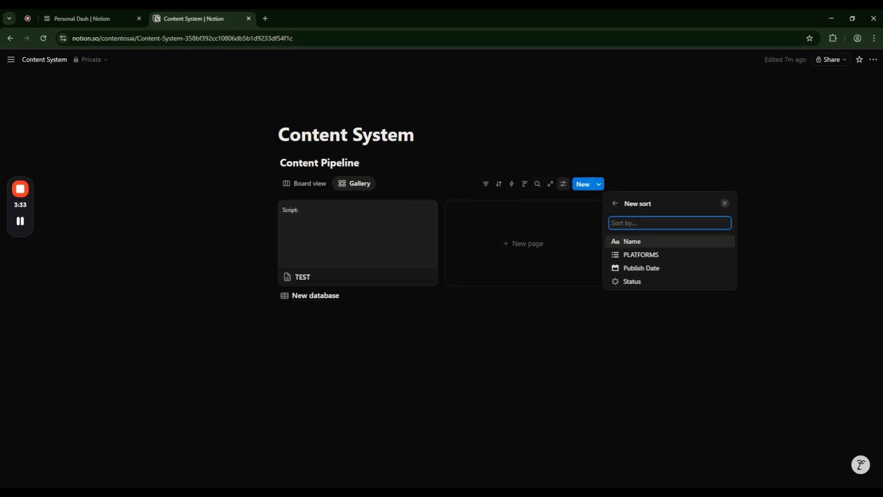
click(615, 202)
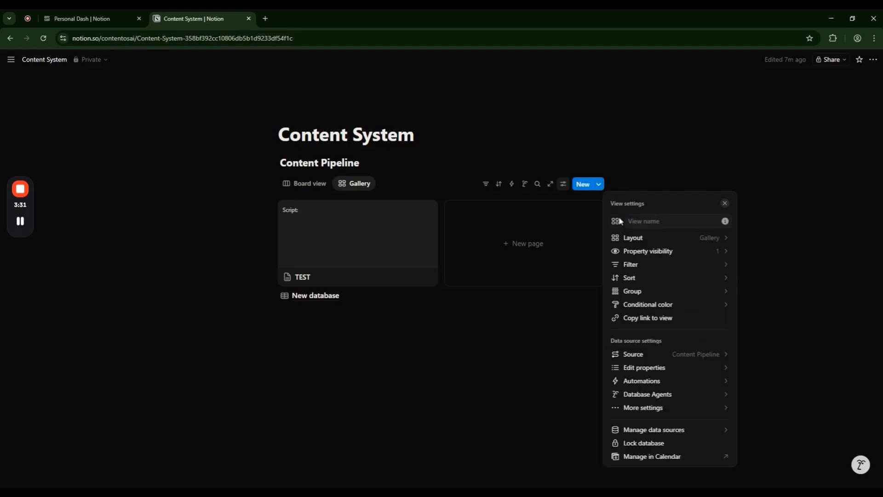
click(653, 292)
click(648, 272)
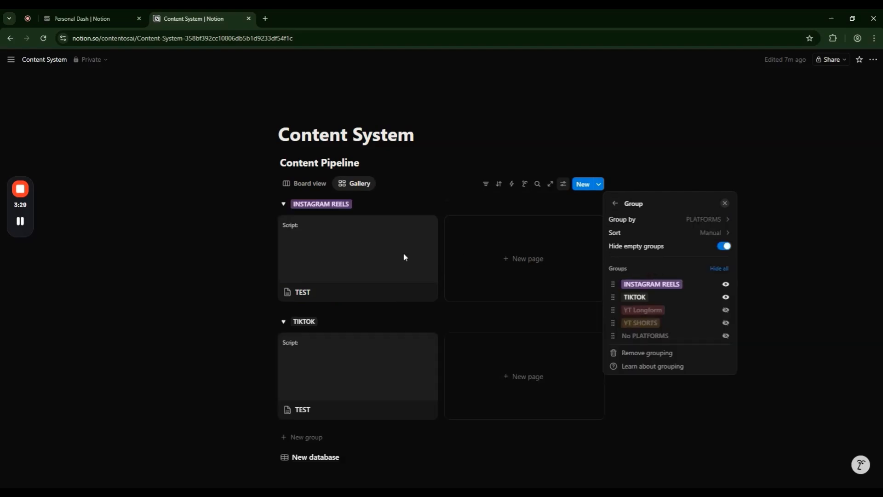
click(422, 201)
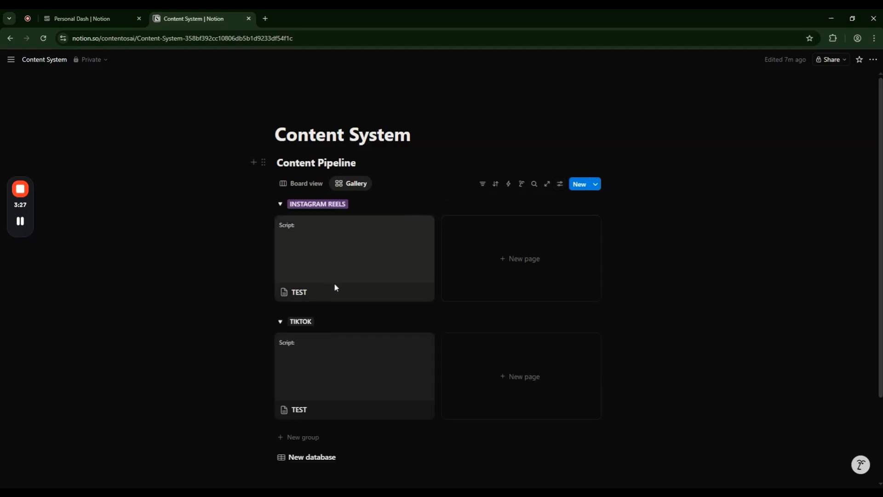
Collapse the INSTAGRAM REELS and TIKTOK groups in the gallery and expand both again.
click(280, 204)
click(280, 225)
click(280, 225)
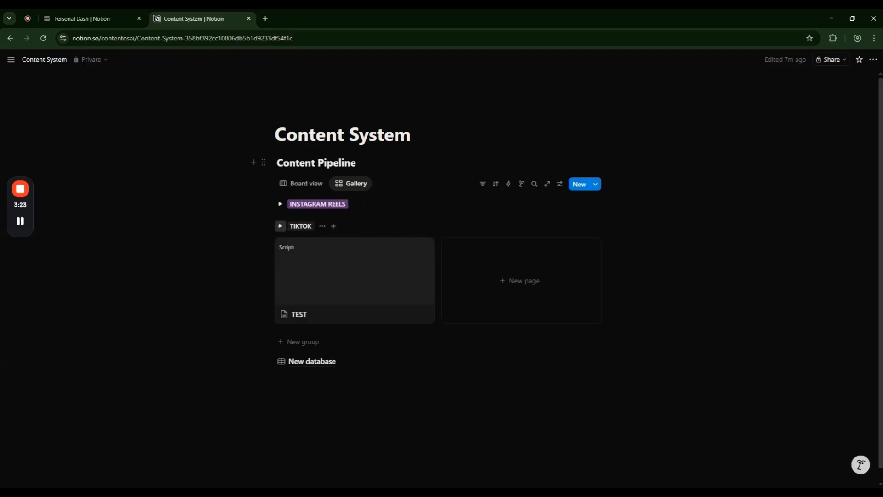
click(280, 204)
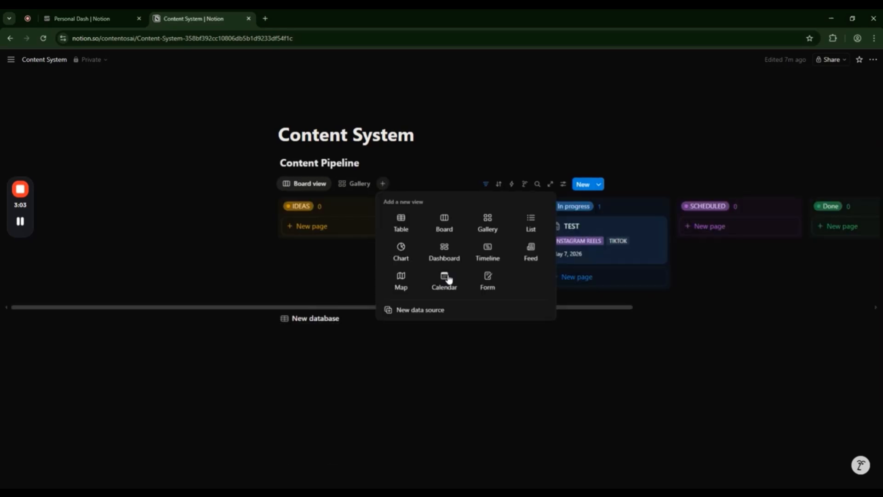
Add a calendar view named "Calender" to the Content Pipeline and look over its May 2026 month.
click(446, 278)
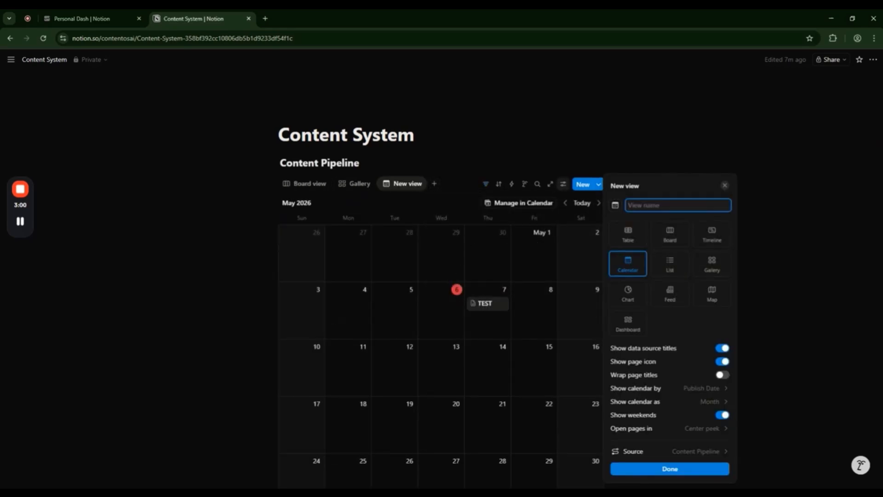
text(Calender)
key(Return)
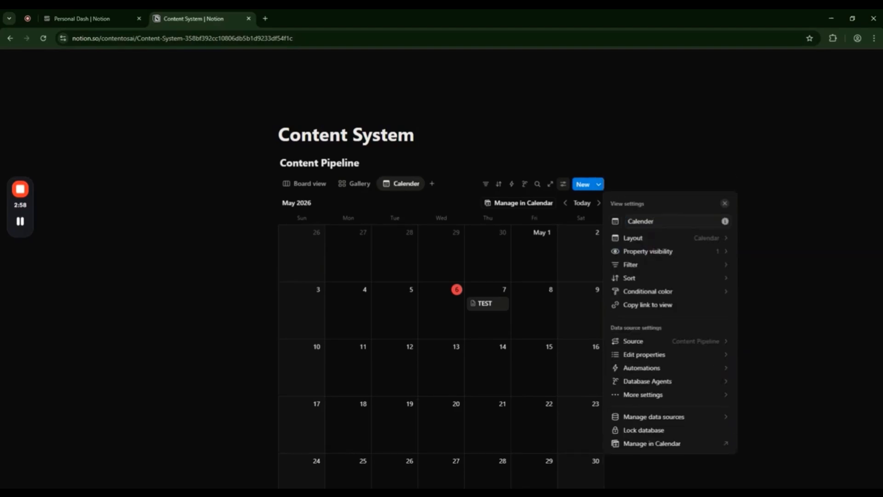
click(710, 173)
scroll(506, 276, down, 3)
scroll(548, 230, up, 1)
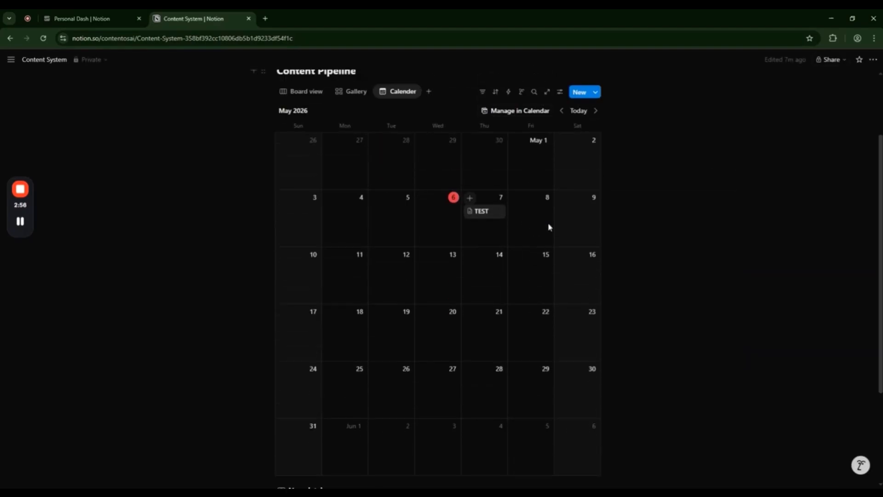
scroll(526, 207, down, 2)
scroll(469, 209, up, 2)
Add a List view to the Content Pipeline database.
click(428, 91)
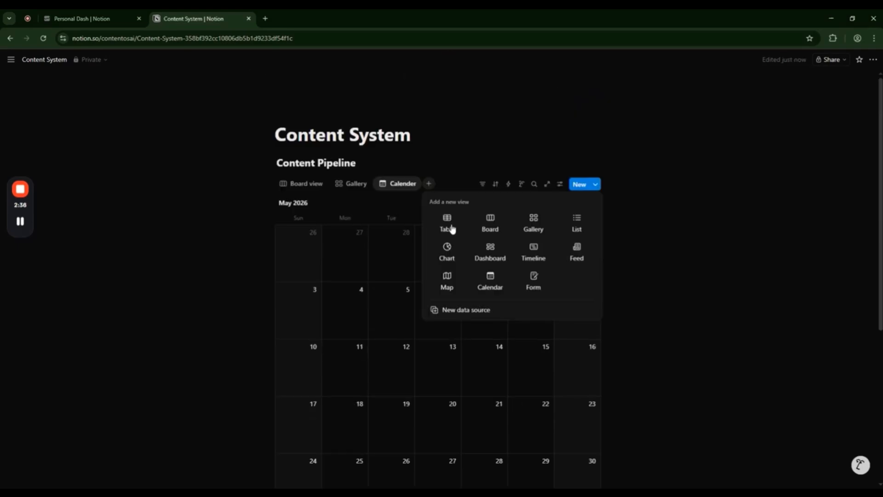
click(582, 226)
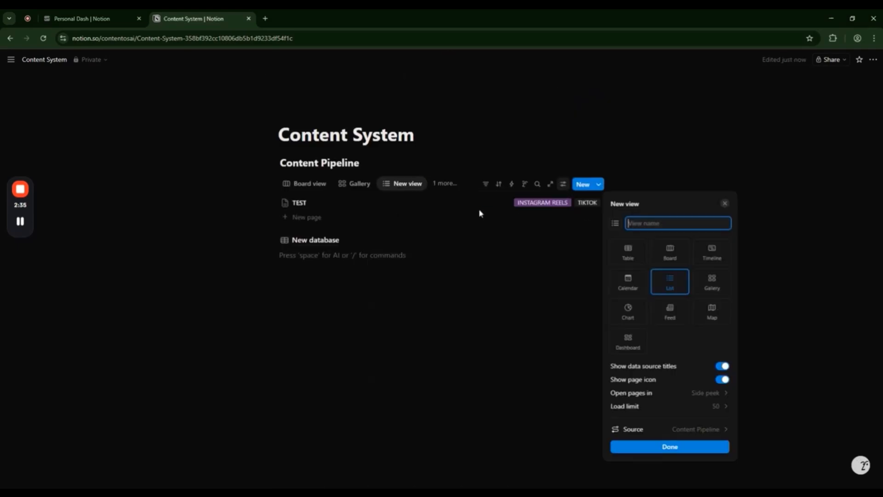
click(450, 187)
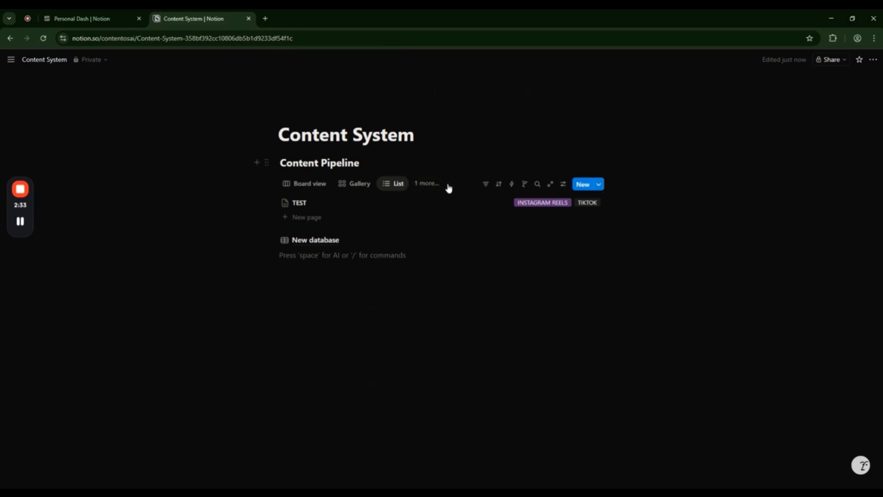
Add a Table view to the Content Pipeline database and look over its columns.
click(425, 185)
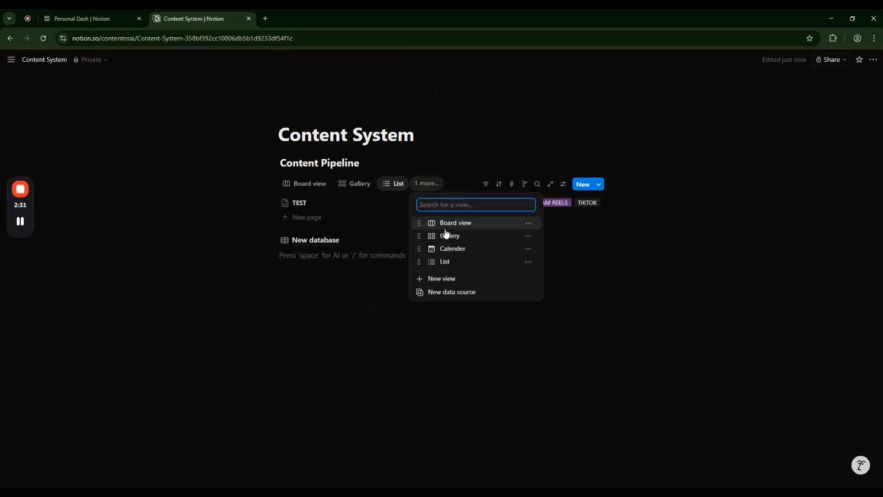
click(459, 279)
click(564, 254)
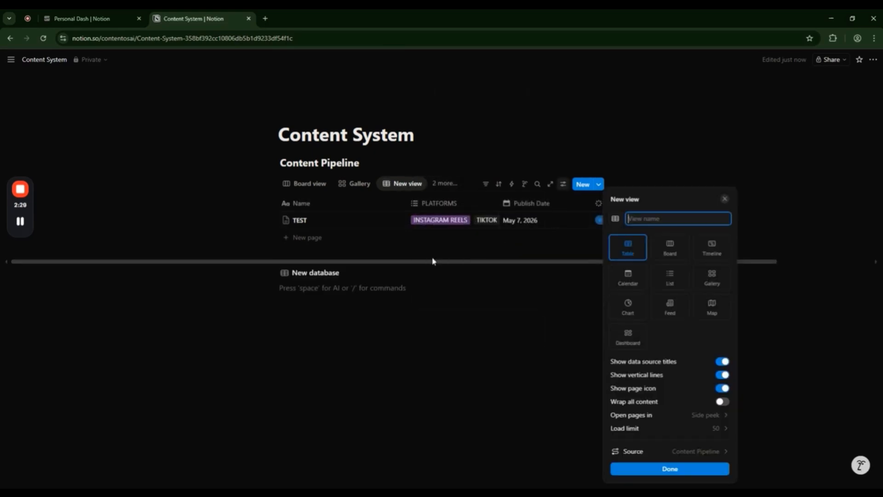
key(Escape)
drag(485, 262, 534, 261)
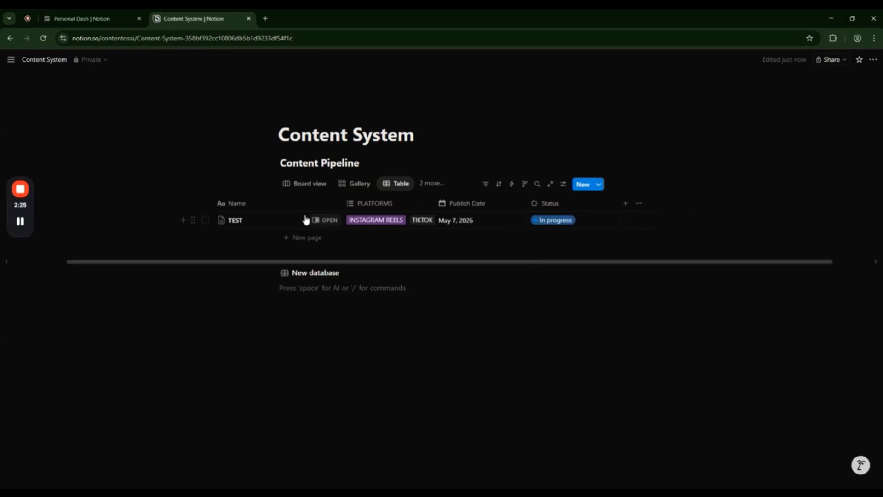
Delete the List view from the Content Pipeline database.
click(428, 185)
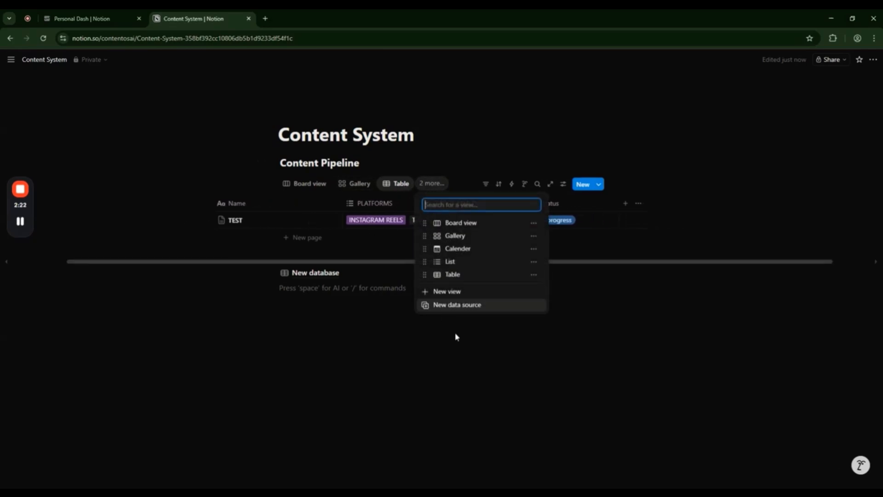
click(534, 263)
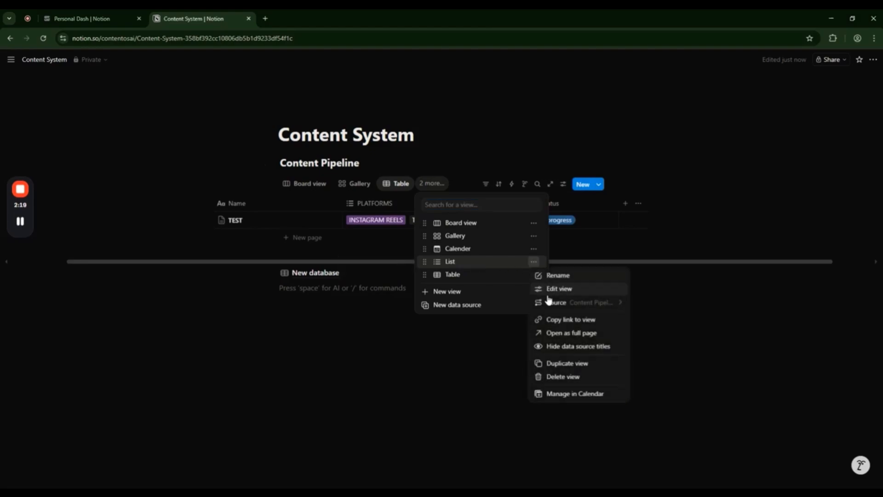
click(560, 377)
Reorder the database views so Table comes directly after Board view and before Gallery.
click(450, 272)
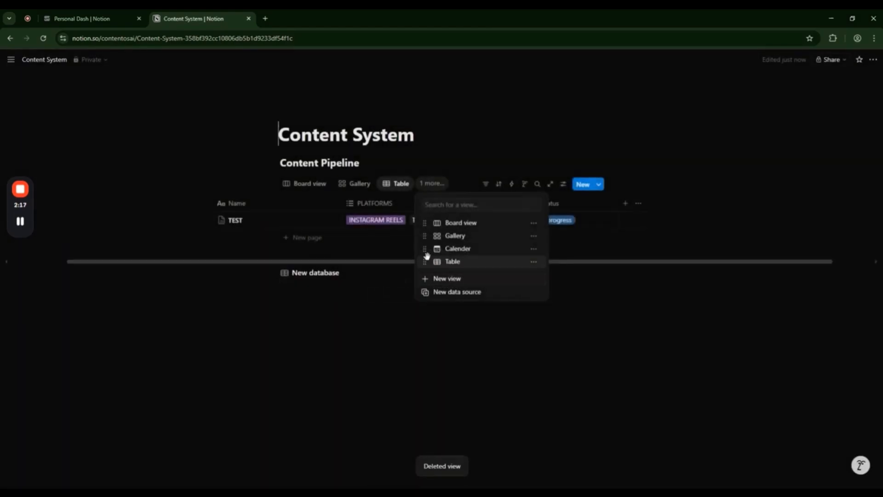
drag(424, 262, 441, 234)
click(655, 312)
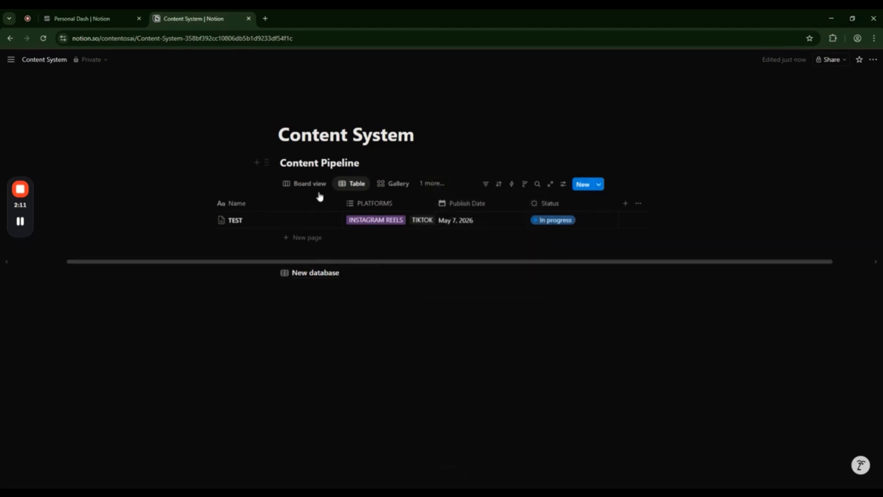
Compare the Content Pipeline in the Board and Table views, ending on the Board view.
click(304, 184)
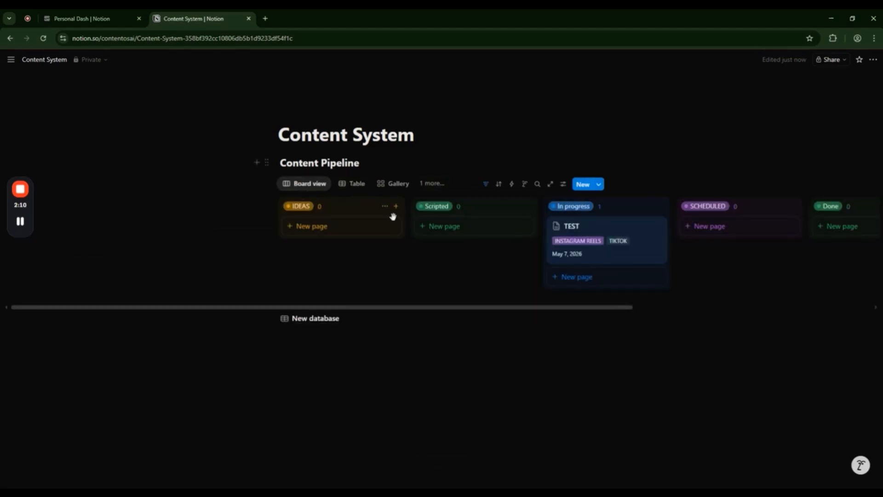
click(341, 185)
click(315, 184)
click(347, 193)
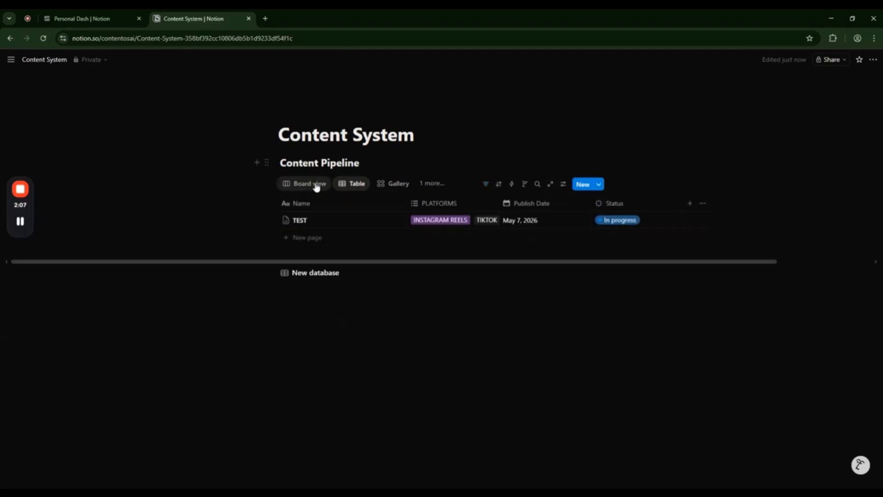
click(319, 192)
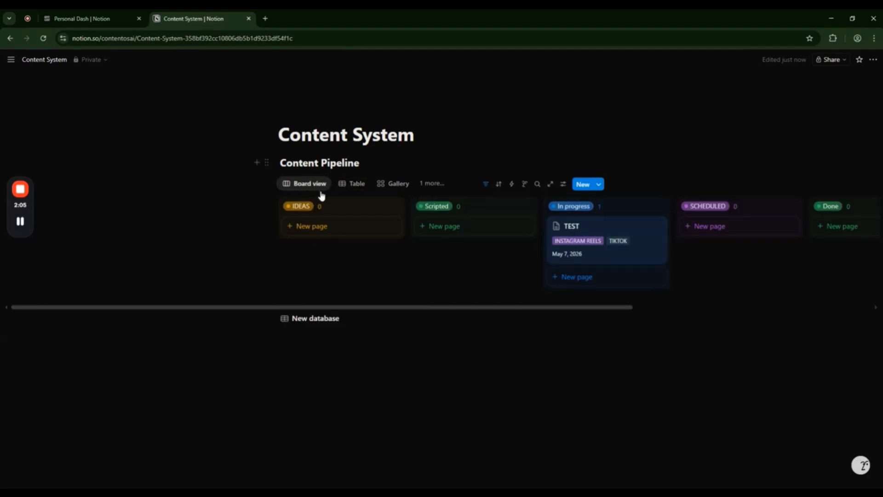